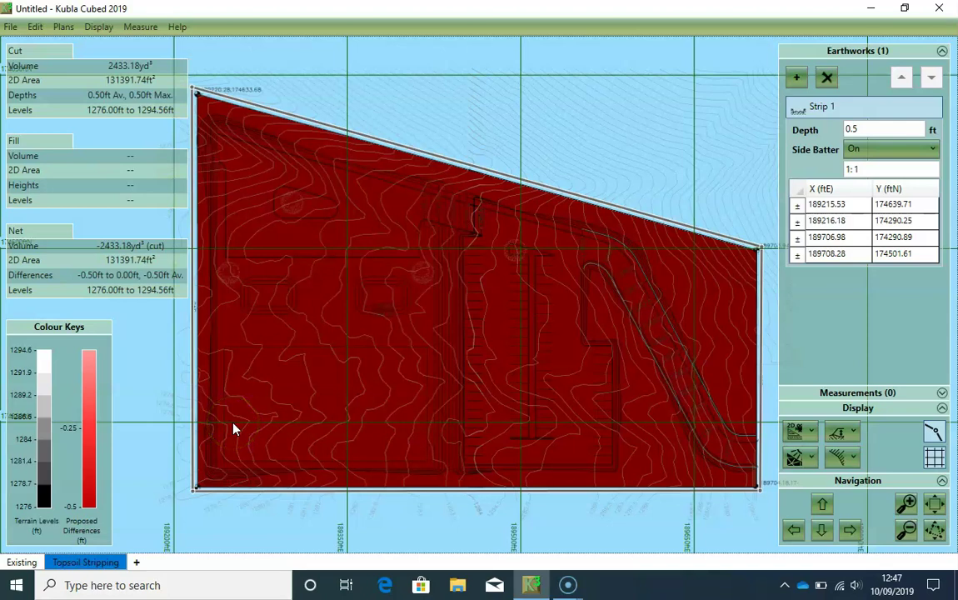
# Add a new Proposed 2 stage tab beside the existing stages.
pyautogui.click(138, 563)
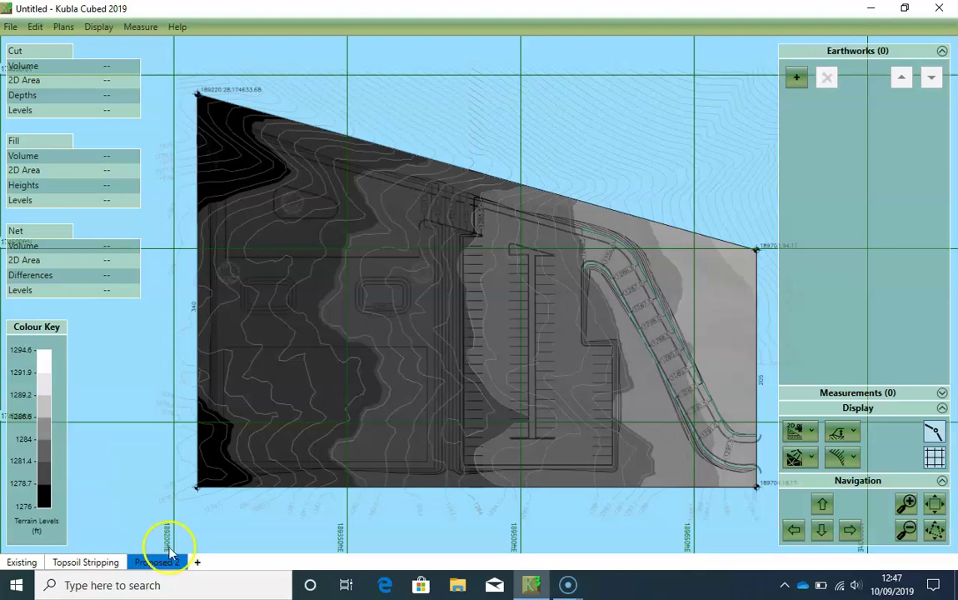
pyautogui.click(468, 404)
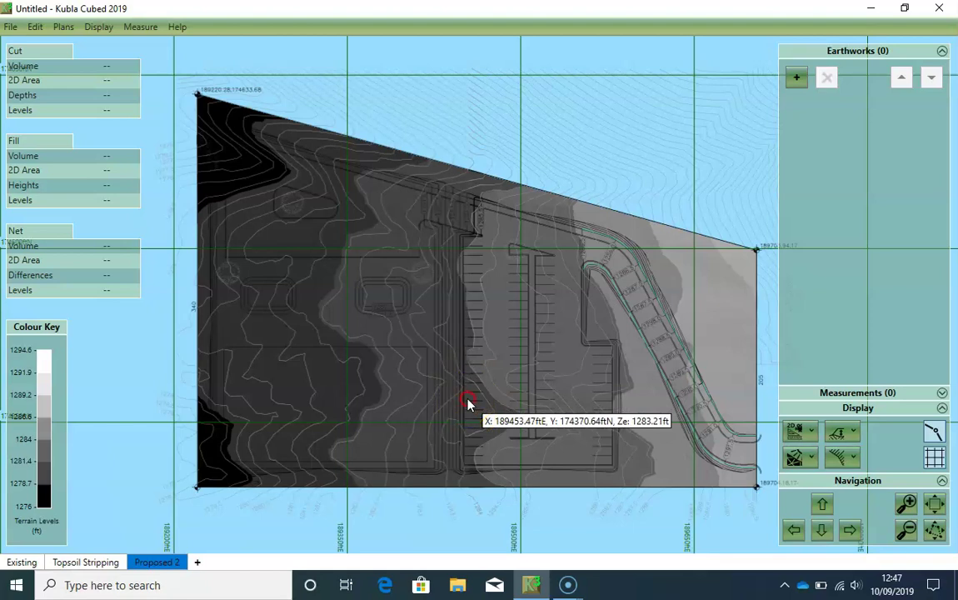
pyautogui.moveTo(469, 404); pyautogui.dragTo(456, 410)
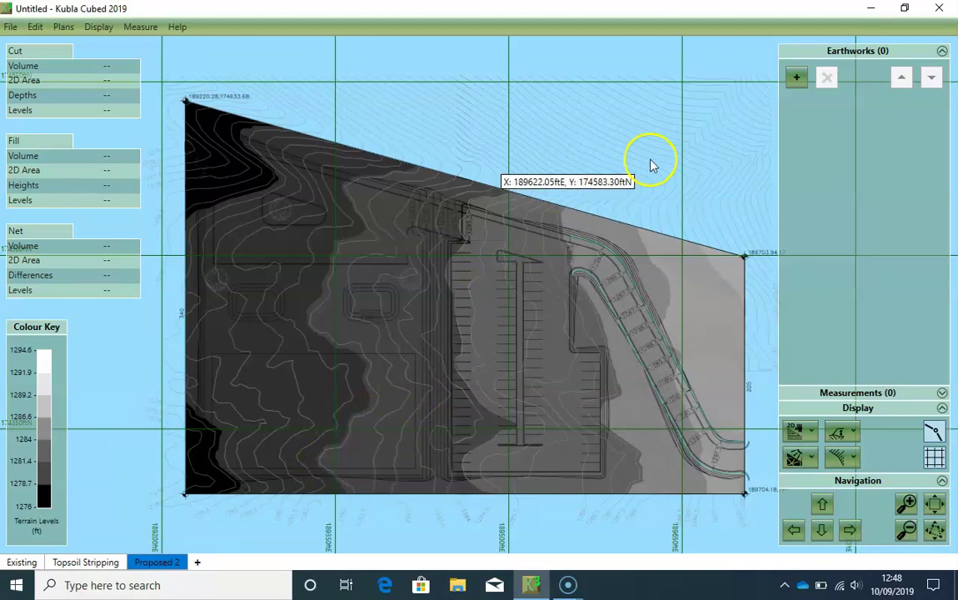
# Add a Feature Surface earthwork and open its editor maximized in a separate window.
pyautogui.click(802, 79)
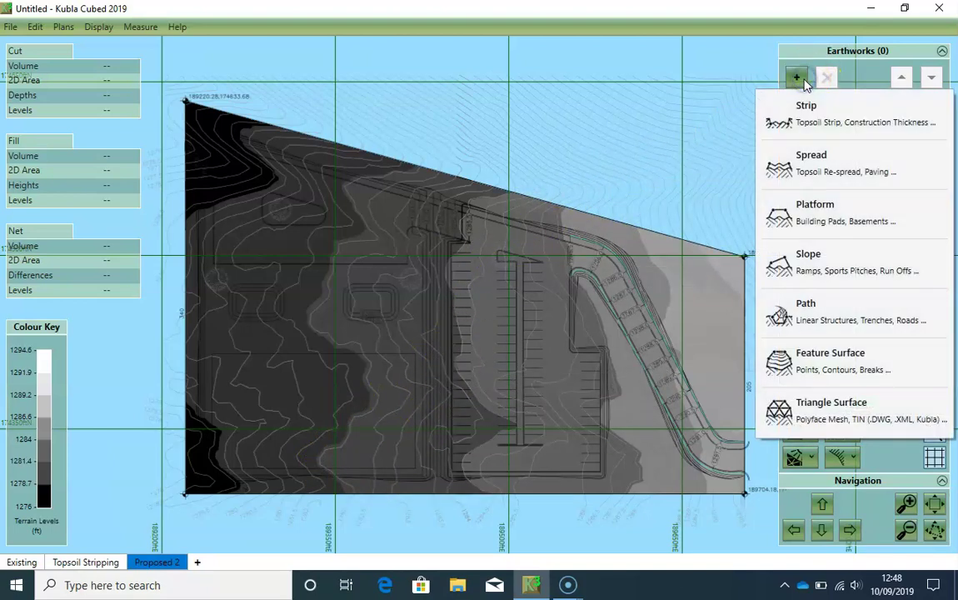
pyautogui.click(851, 363)
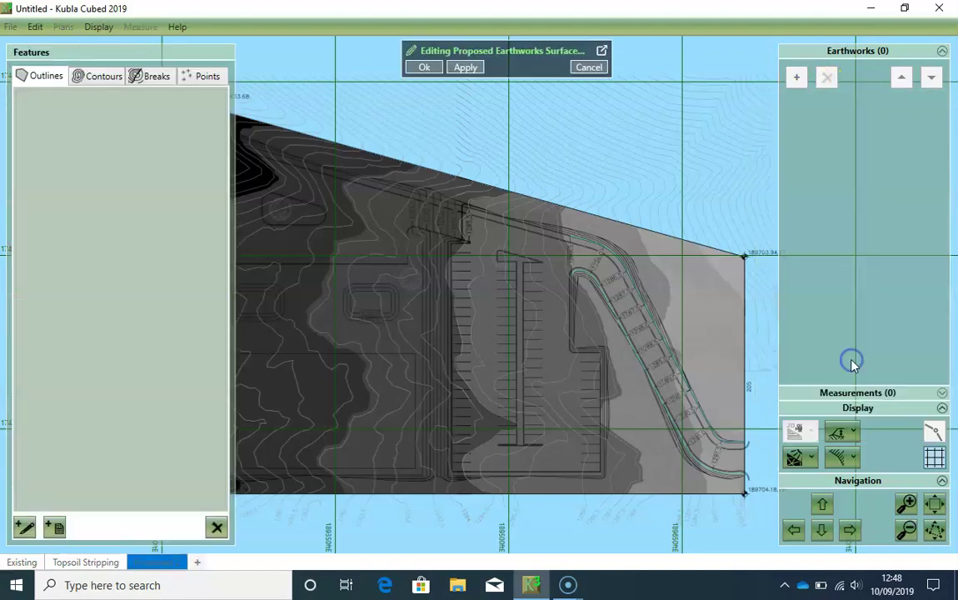
pyautogui.click(602, 52)
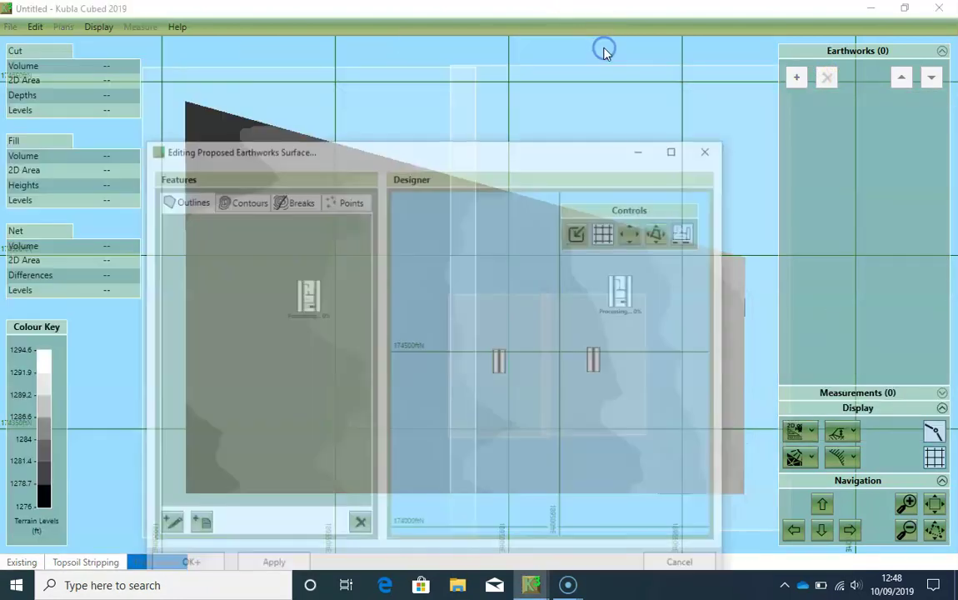
pyautogui.click(678, 150)
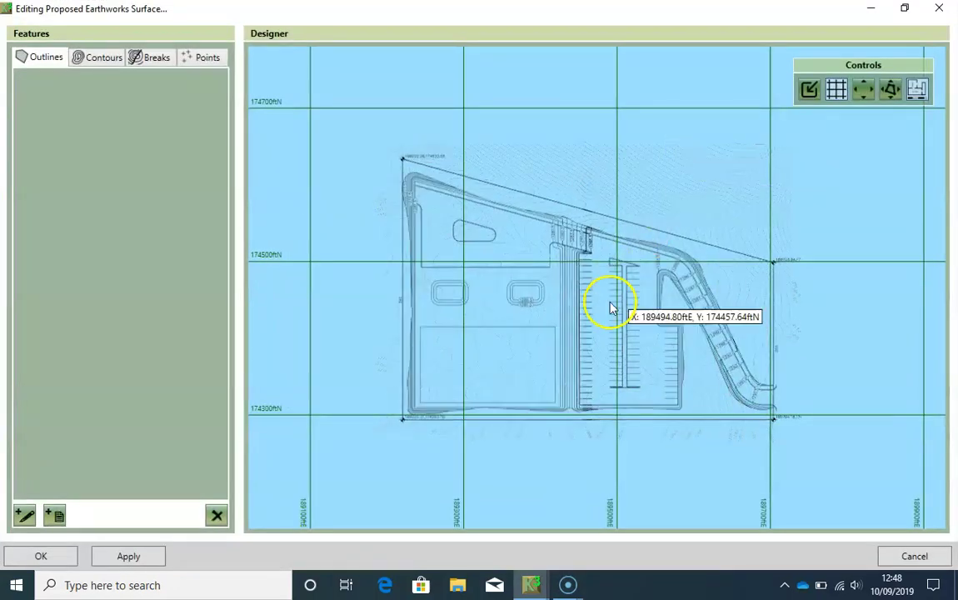
pyautogui.scroll(1, 523, 279)
pyautogui.scroll(1, 523, 279)
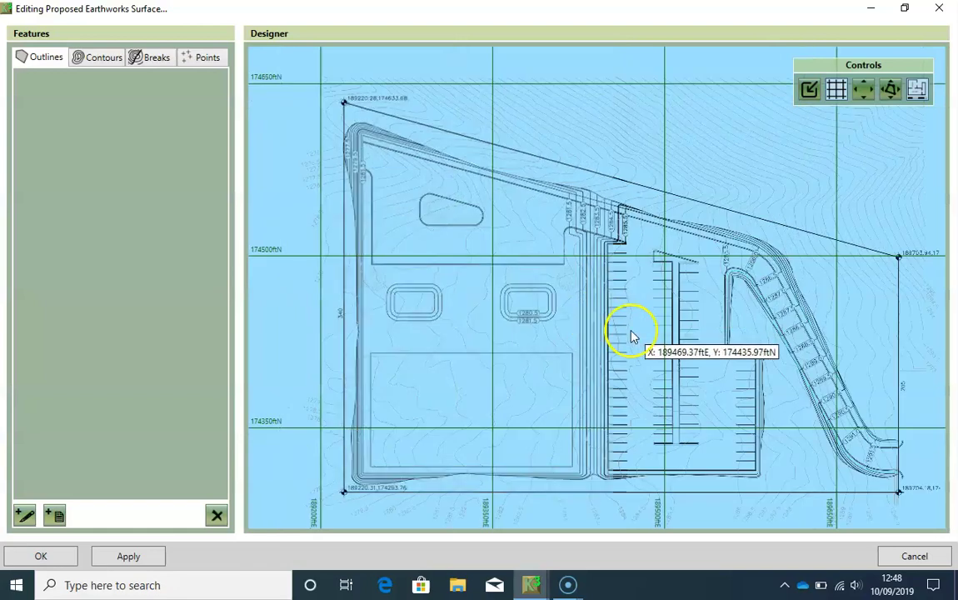
# Start a new hand-drawn site outline that takes its levels from the ground.
pyautogui.click(25, 516)
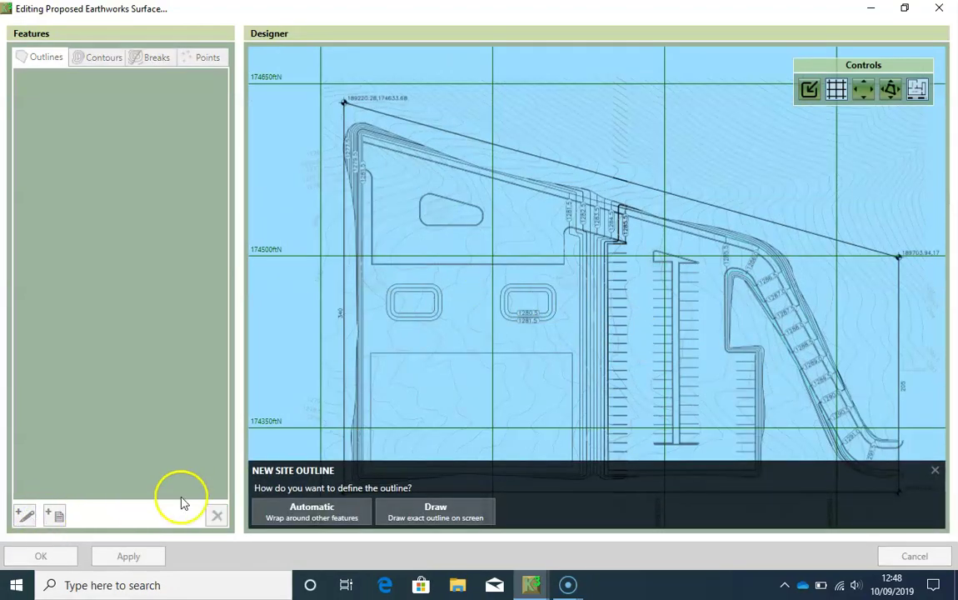
pyautogui.click(426, 516)
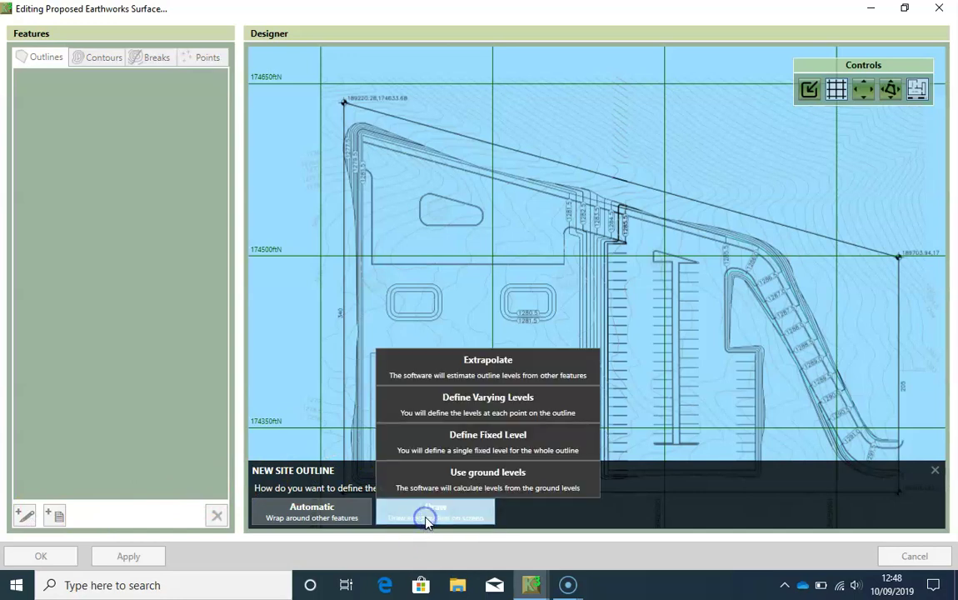
pyautogui.click(453, 484)
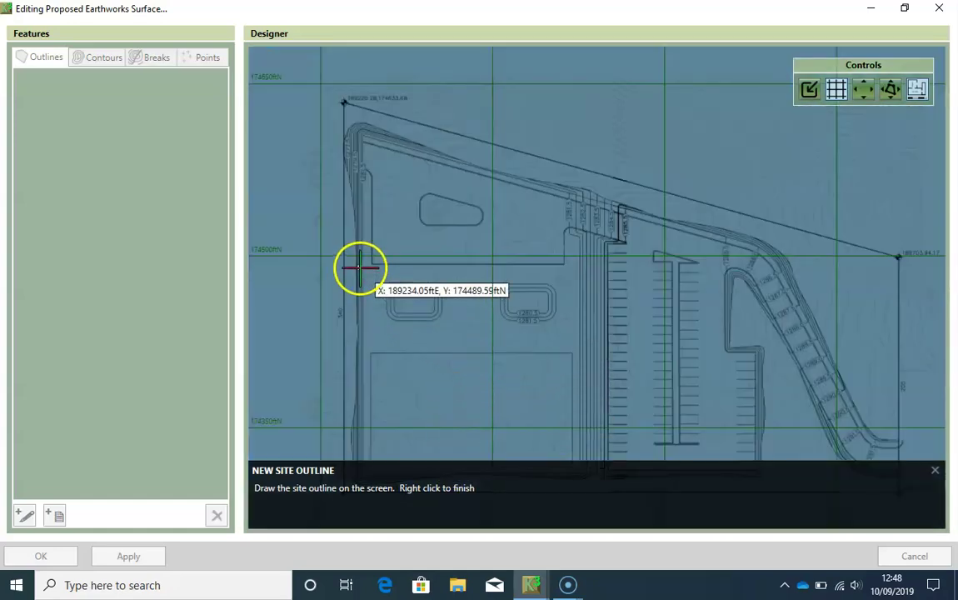
# Trace the outline from the upper-left corner around the curve and along the top road edge.
pyautogui.scroll(5, 368, 234)
pyautogui.scroll(5, 400, 214)
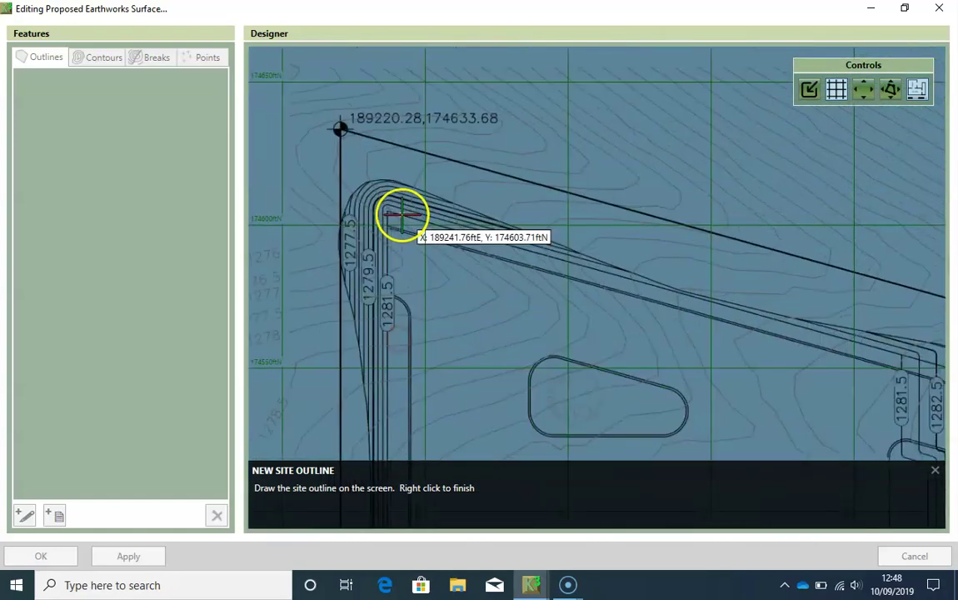
pyautogui.scroll(2, 296, 178)
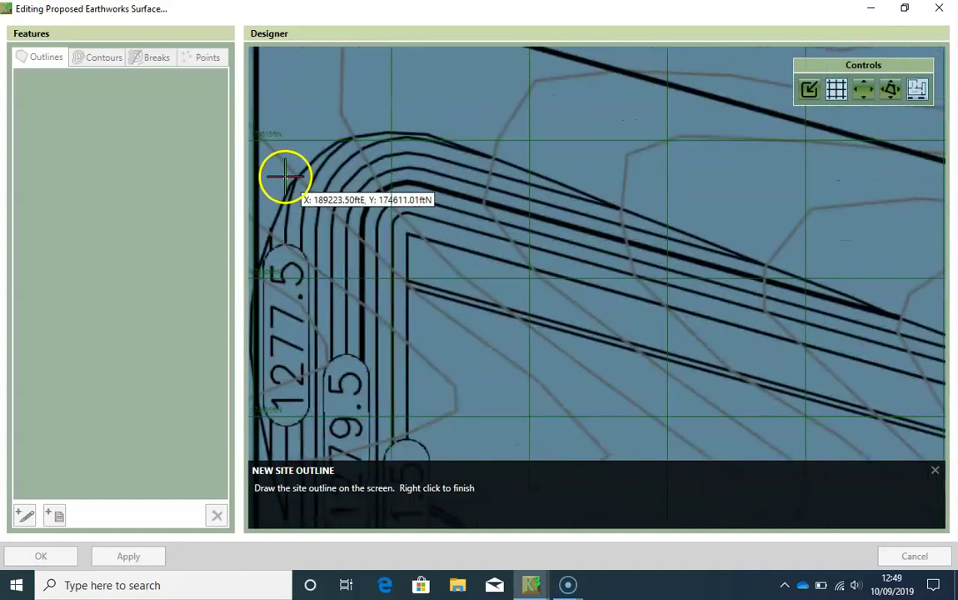
pyautogui.click(290, 185)
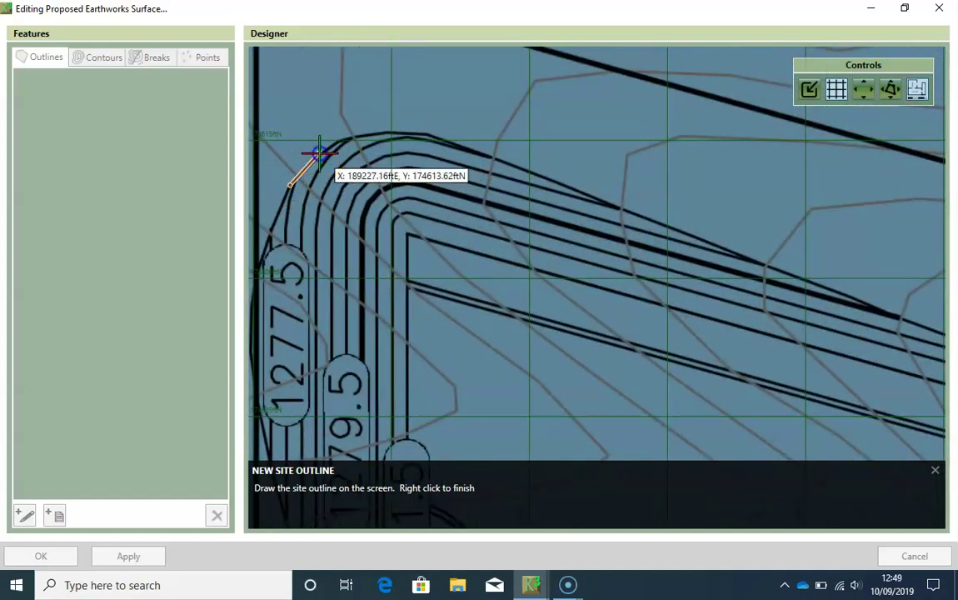
pyautogui.click(320, 153)
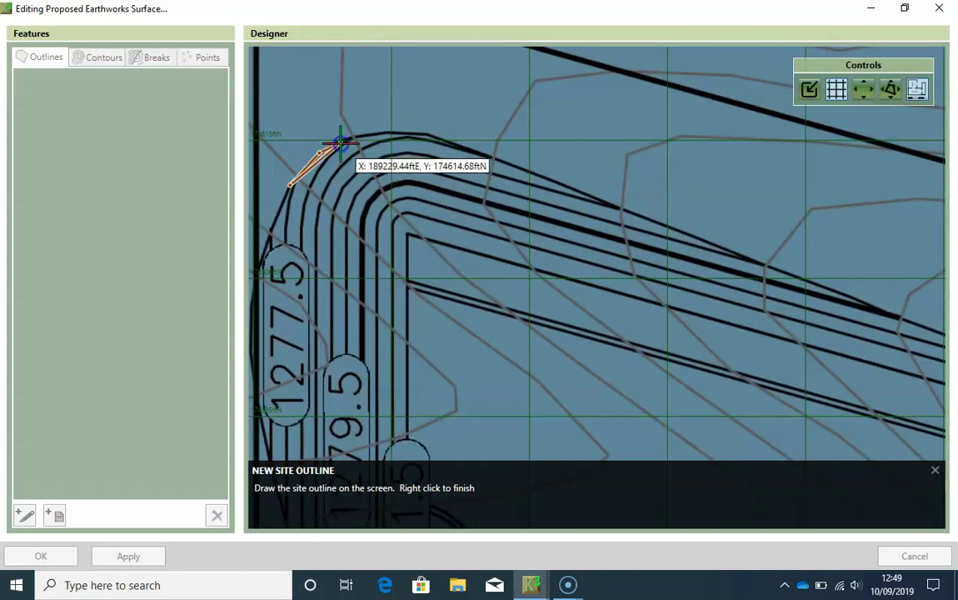
pyautogui.click(340, 143)
pyautogui.click(353, 136)
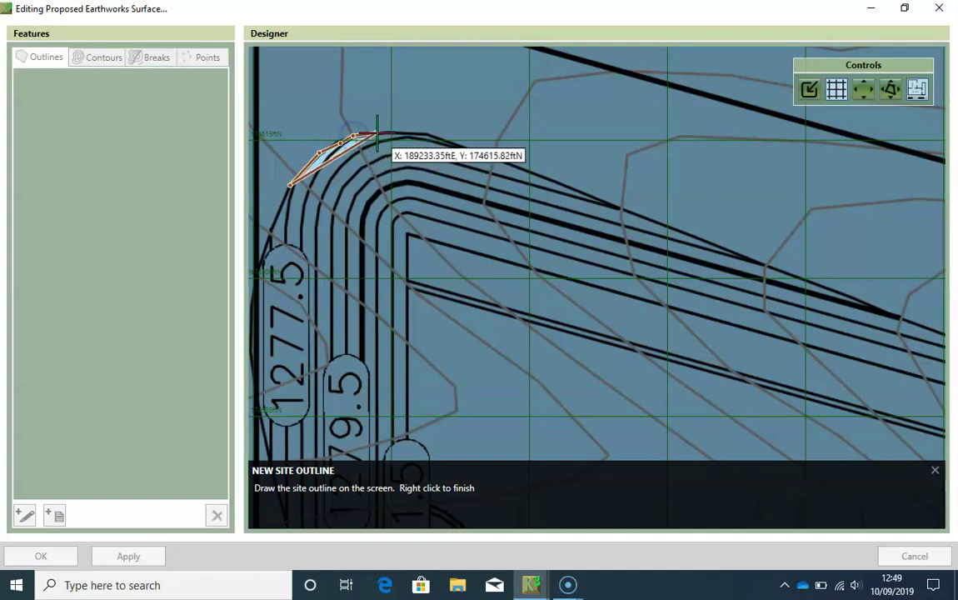
pyautogui.click(421, 133)
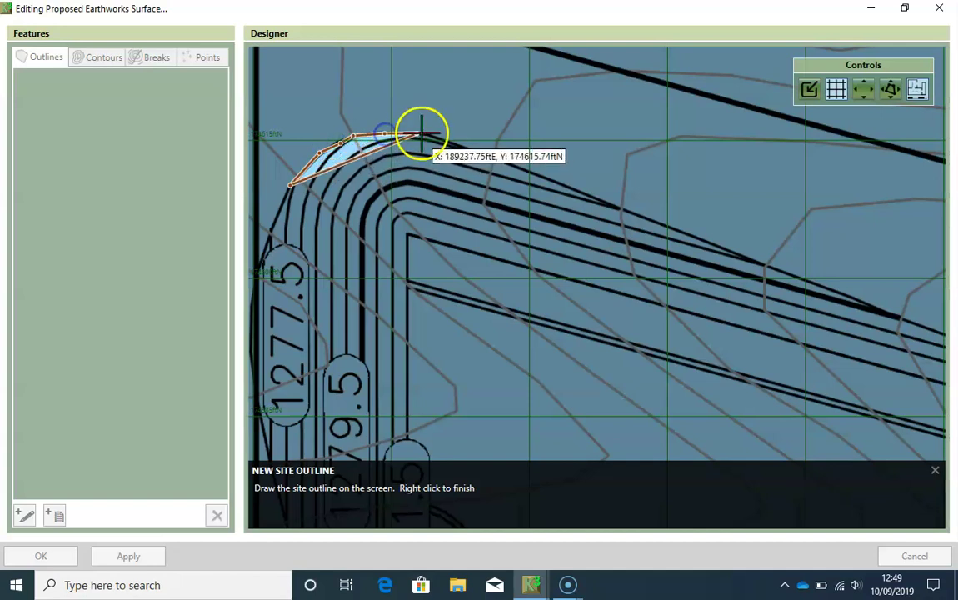
pyautogui.click(428, 133)
pyautogui.click(490, 158)
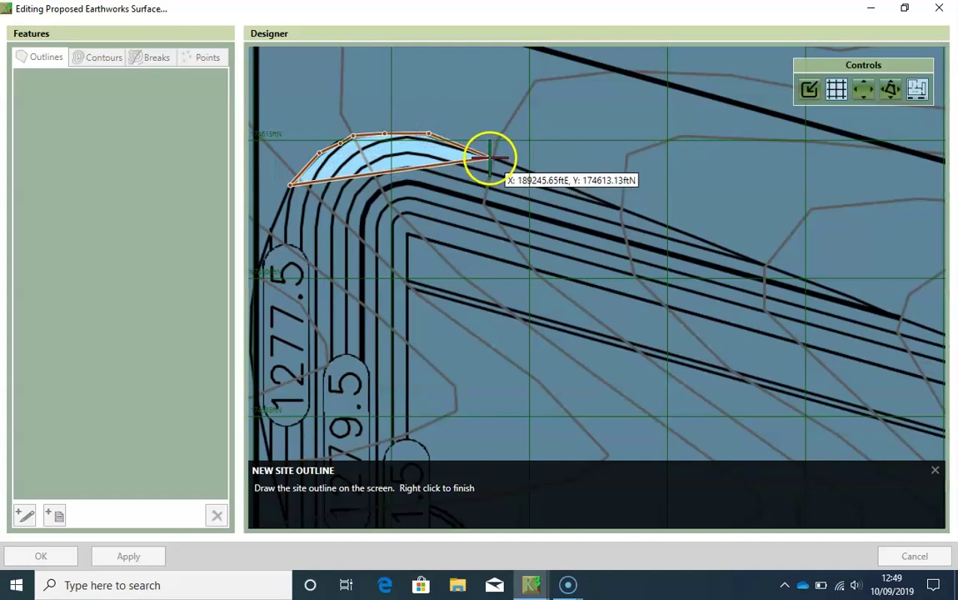
pyautogui.click(587, 194)
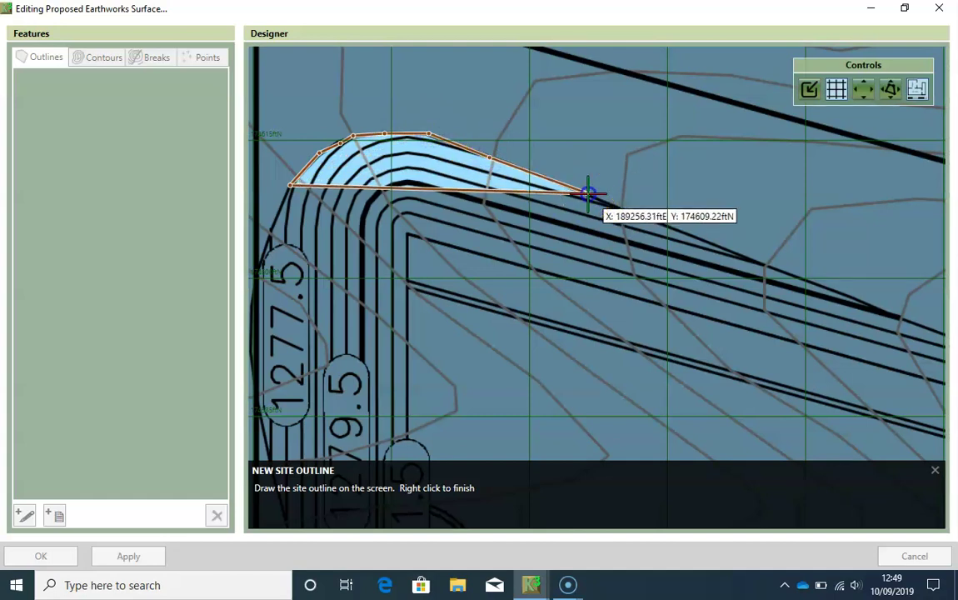
pyautogui.click(765, 247)
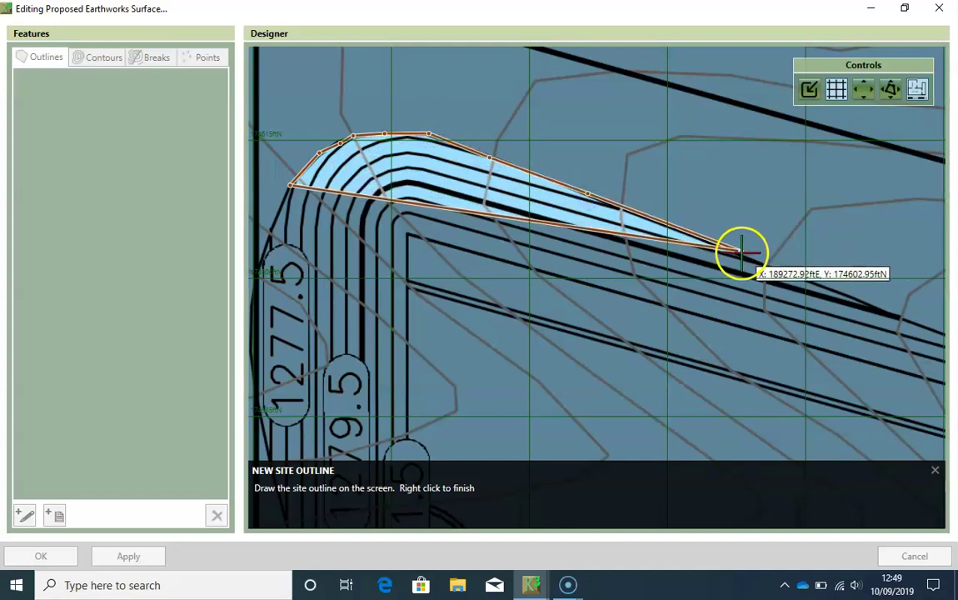
pyautogui.moveTo(744, 256); pyautogui.dragTo(492, 192, button='middle')
pyautogui.click(552, 220)
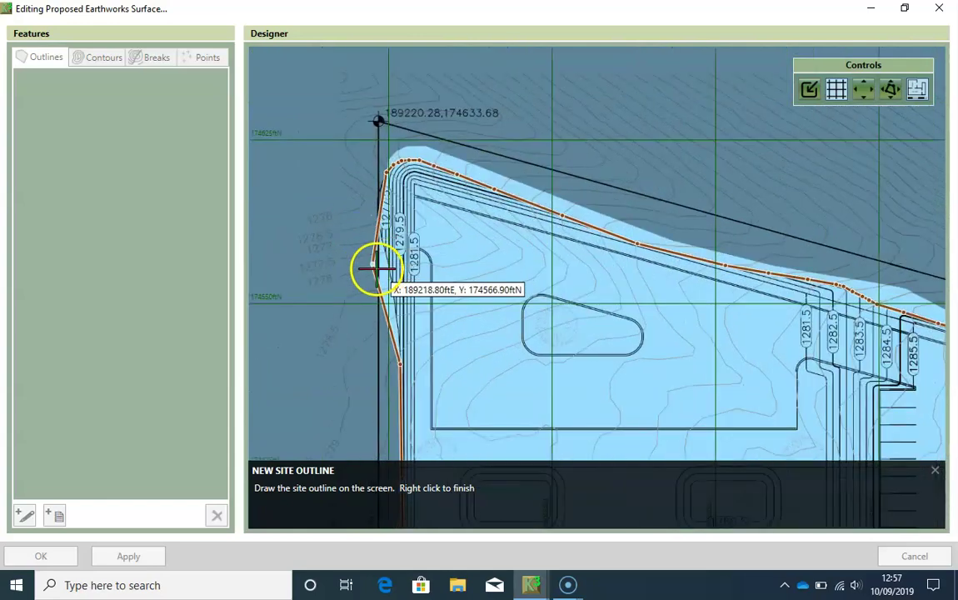
pyautogui.scroll(5, 385, 292)
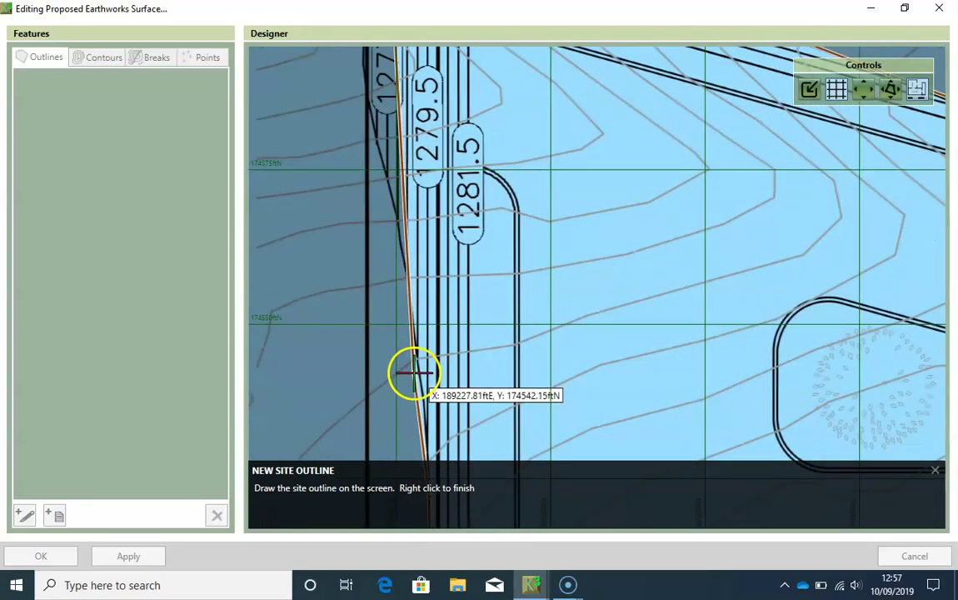
# Continue the outline up the left edge and close it back at the upper-left corner.
pyautogui.click(419, 377)
pyautogui.click(421, 405)
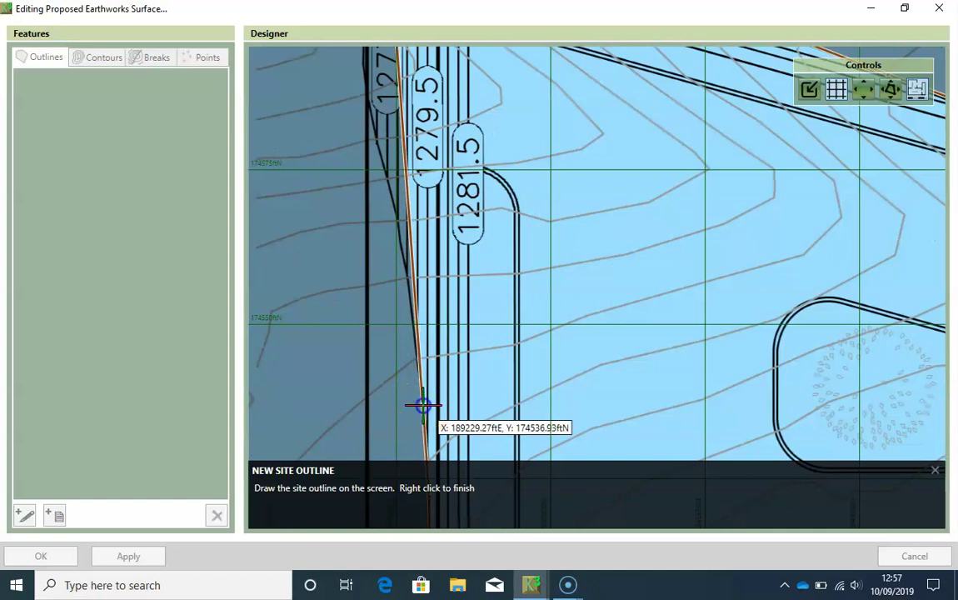
pyautogui.click(412, 326)
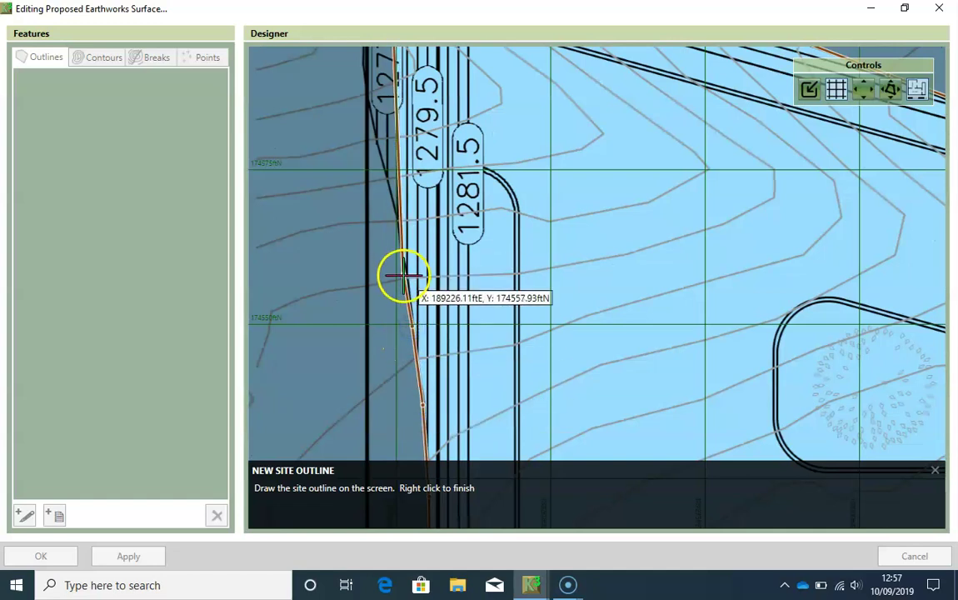
pyautogui.click(404, 275)
pyautogui.click(393, 208)
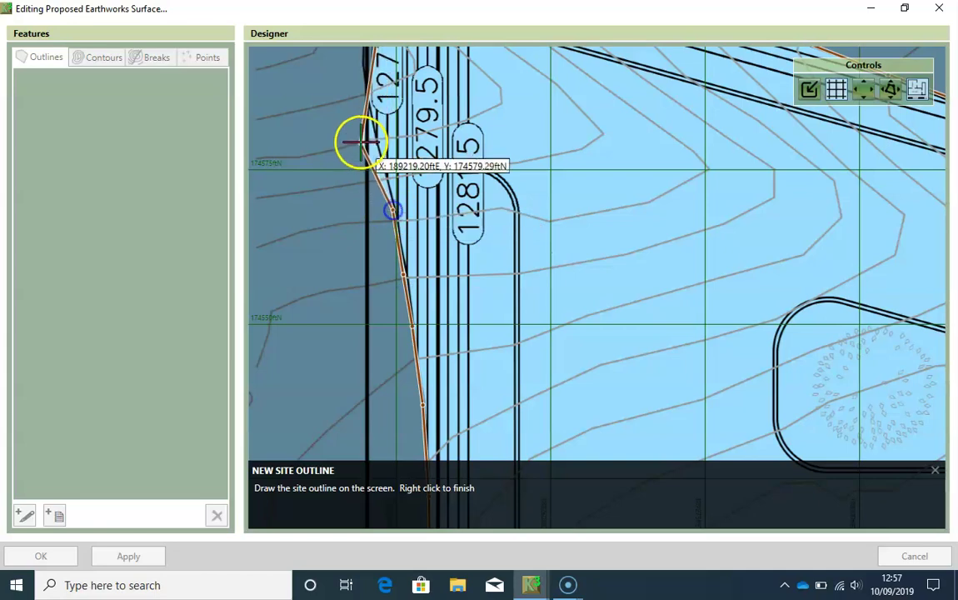
pyautogui.scroll(1, 383, 133)
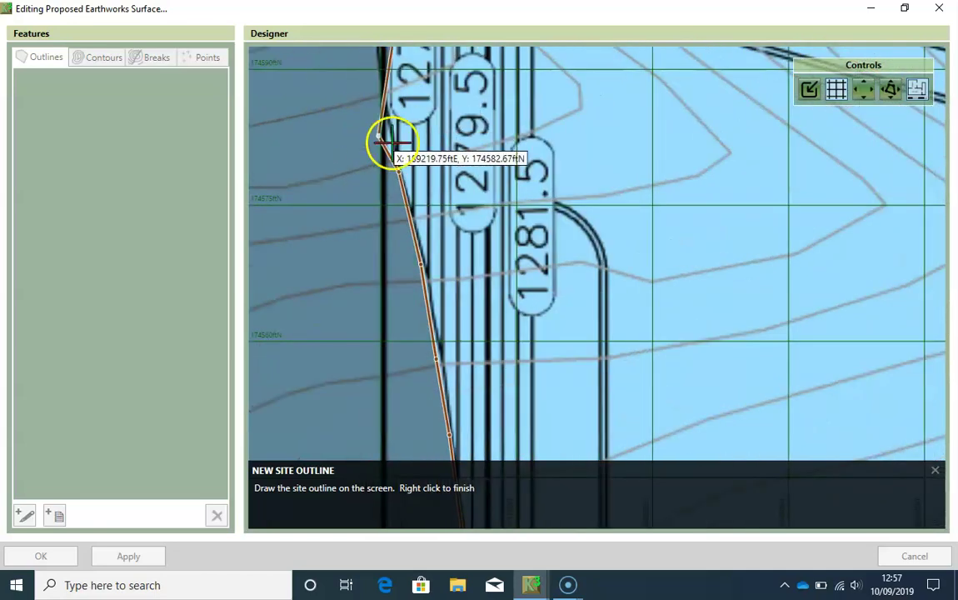
pyautogui.scroll(-1, 395, 296)
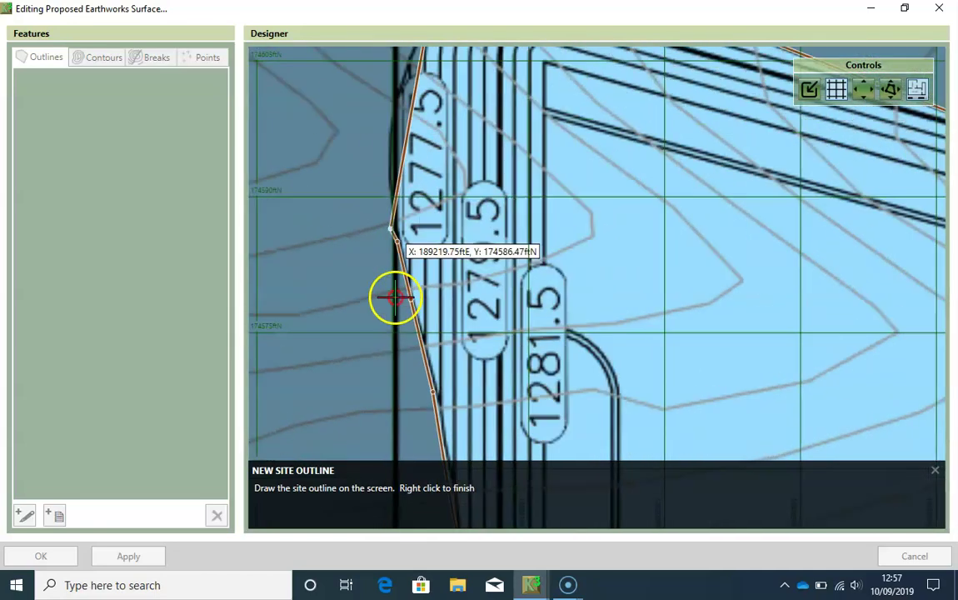
pyautogui.scroll(1, 393, 275)
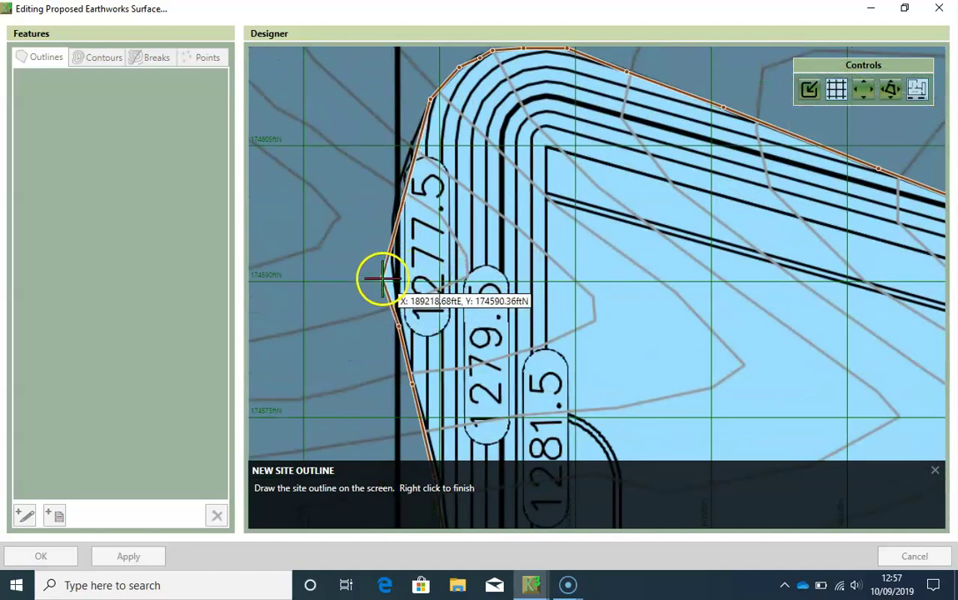
pyautogui.click(390, 261)
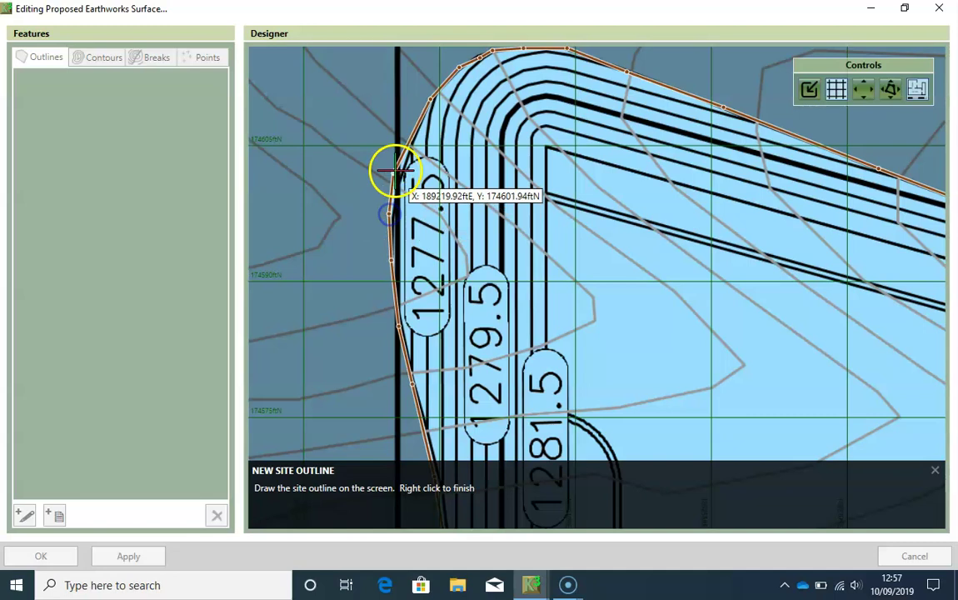
pyautogui.click(395, 179)
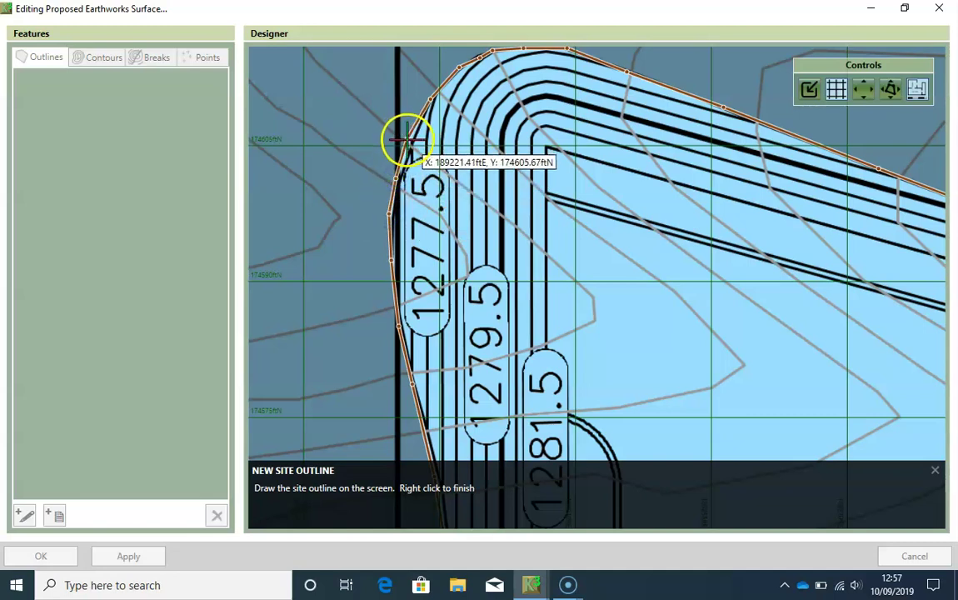
pyautogui.click(410, 143)
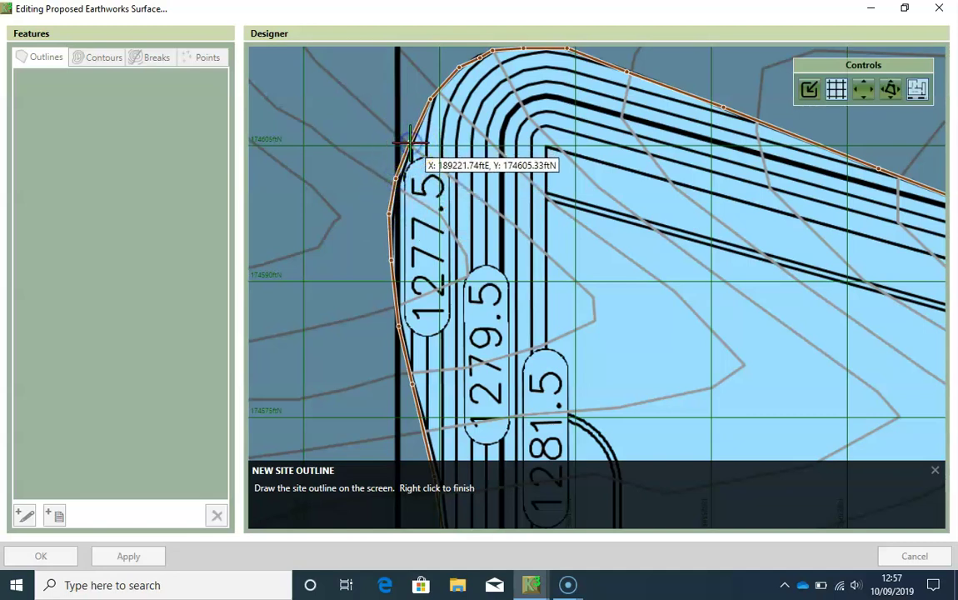
pyautogui.rightClick(410, 143)
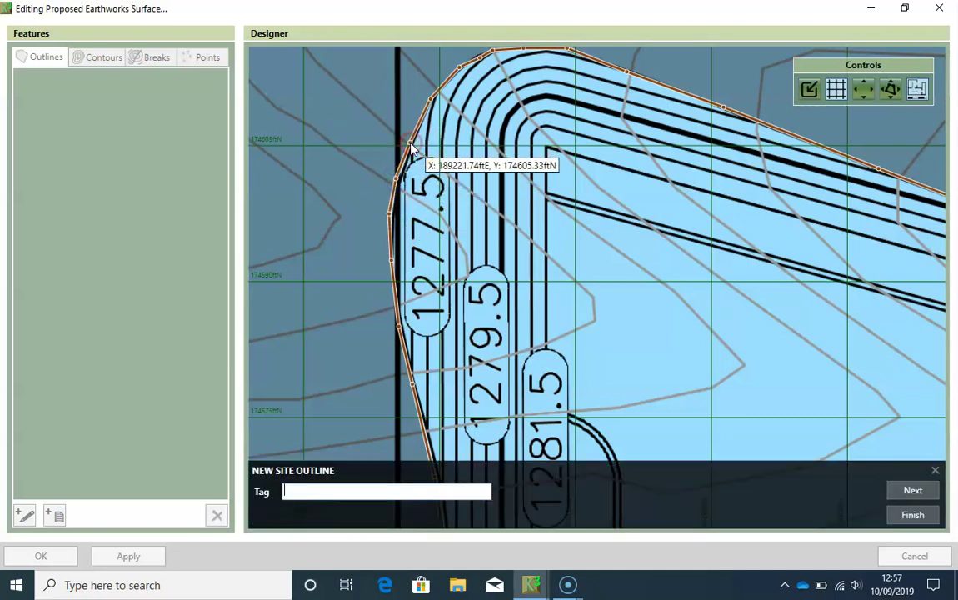
# Save the outline as [0] on ground levels, frame the whole site, and show the contours list.
pyautogui.click(913, 515)
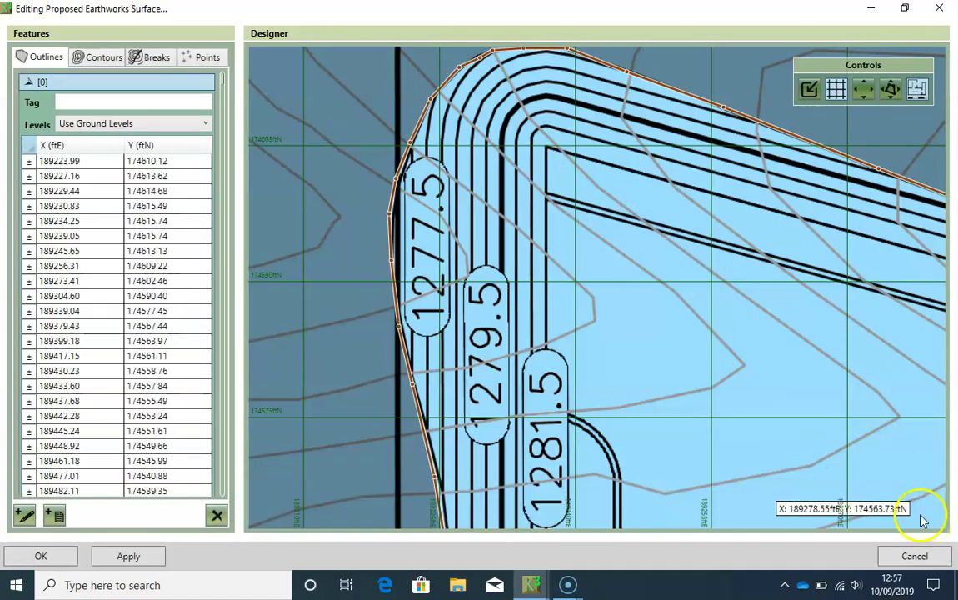
pyautogui.scroll(-3, 830, 411)
pyautogui.moveTo(854, 425); pyautogui.dragTo(614, 289, button='middle')
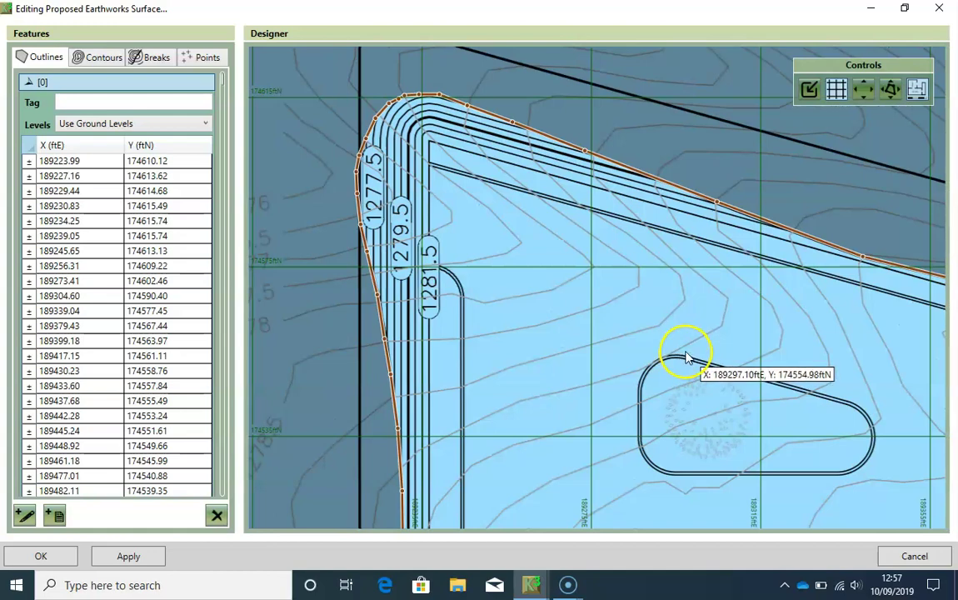
pyautogui.scroll(-3, 680, 348)
pyautogui.moveTo(543, 258); pyautogui.dragTo(604, 313, button='middle')
pyautogui.scroll(-1, 596, 342)
pyautogui.scroll(-1, 594, 340)
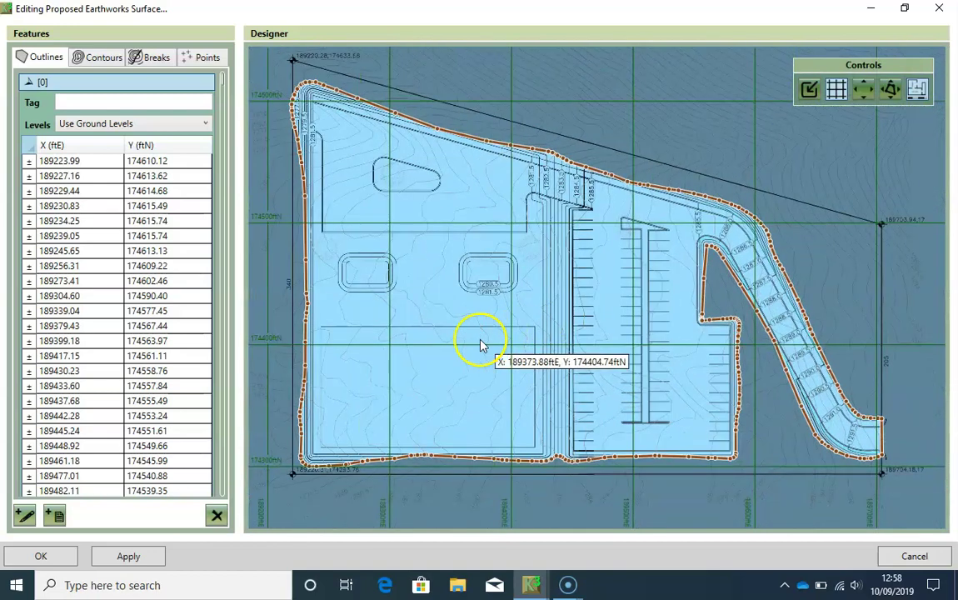
pyautogui.moveTo(482, 342); pyautogui.dragTo(494, 358, button='middle')
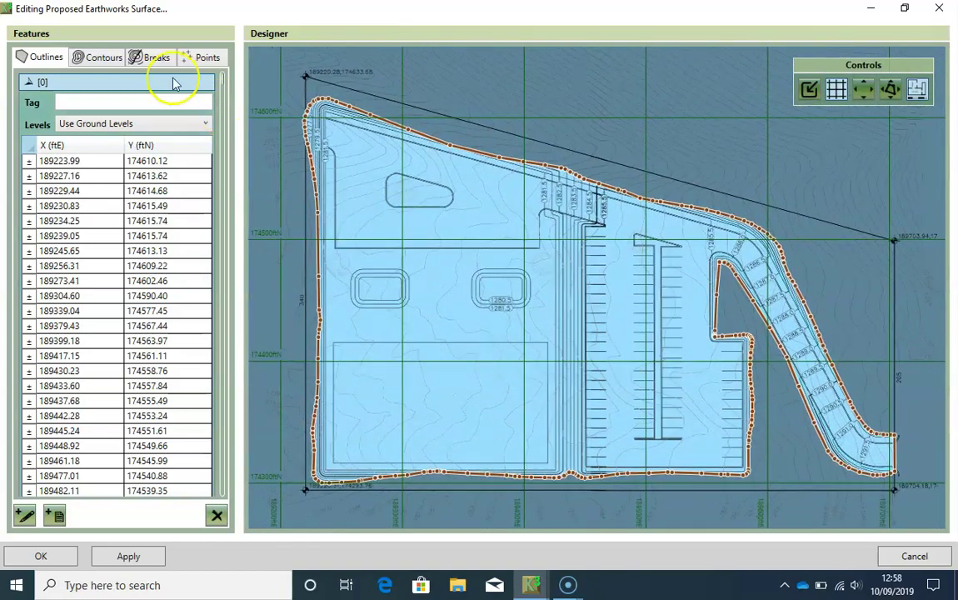
pyautogui.click(104, 58)
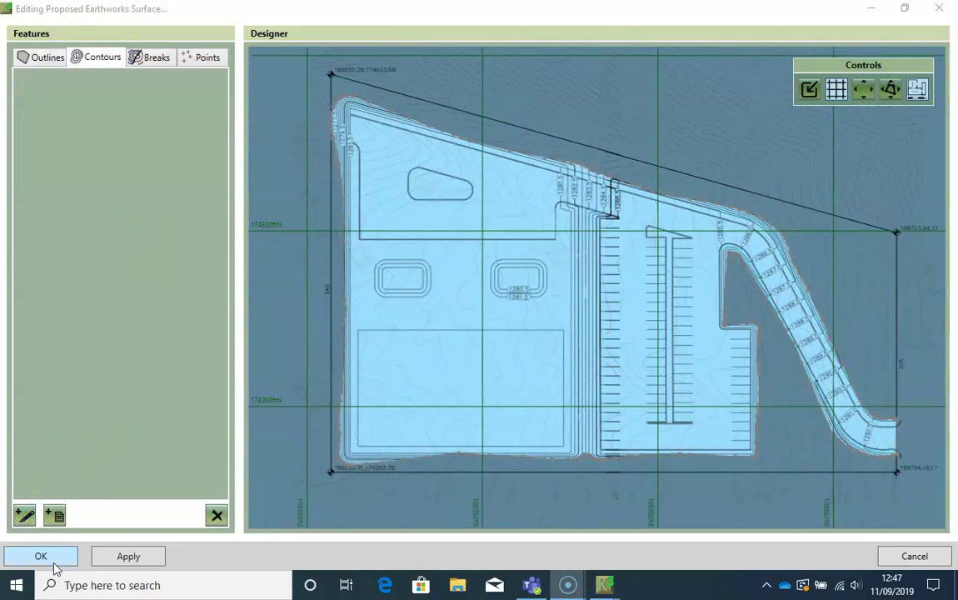
# Begin a new contour along the pad's top edge, down its right side and along the bottom.
pyautogui.click(25, 514)
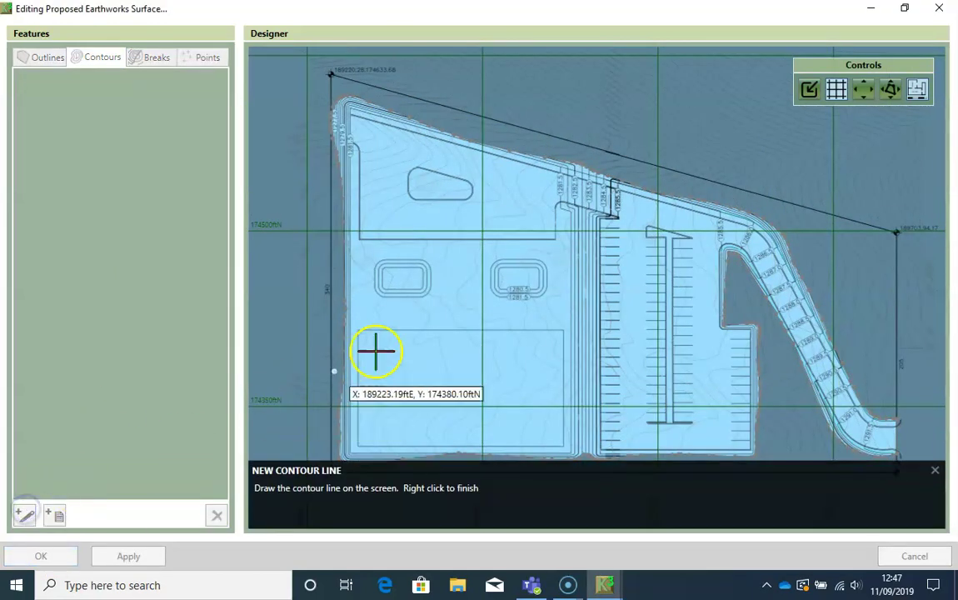
pyautogui.scroll(3, 550, 305)
pyautogui.scroll(6, 441, 250)
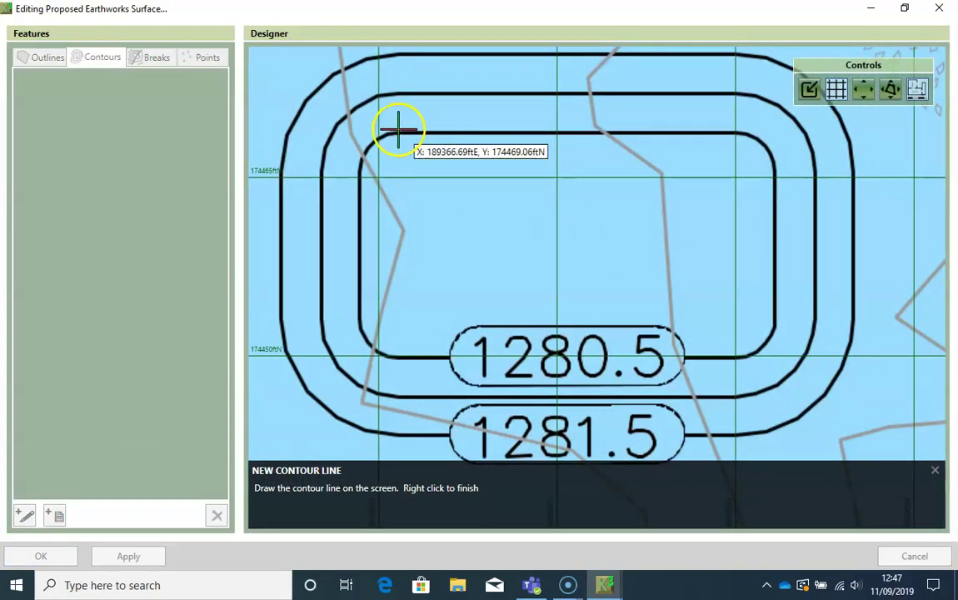
pyautogui.click(399, 133)
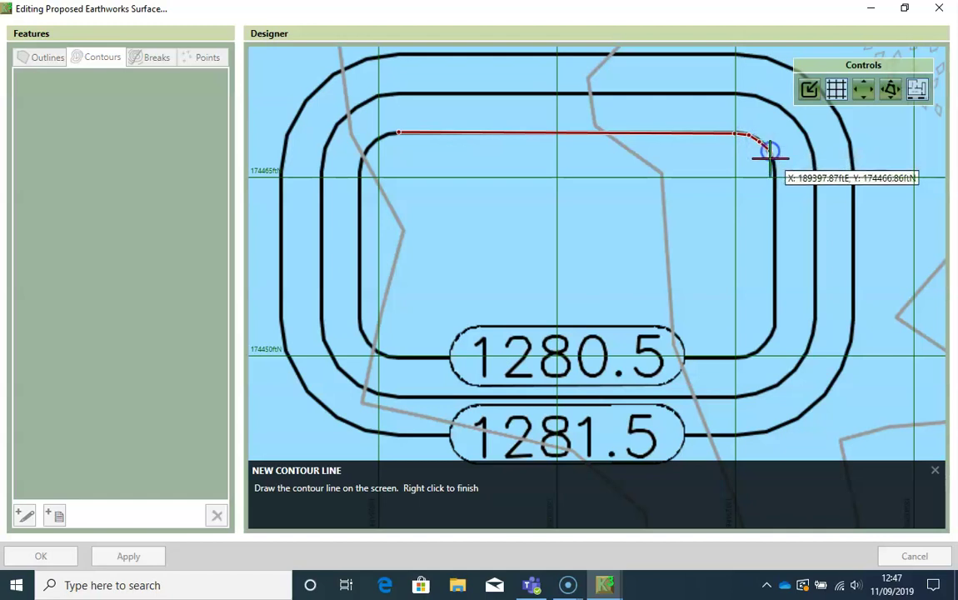
pyautogui.click(770, 151)
pyautogui.click(775, 165)
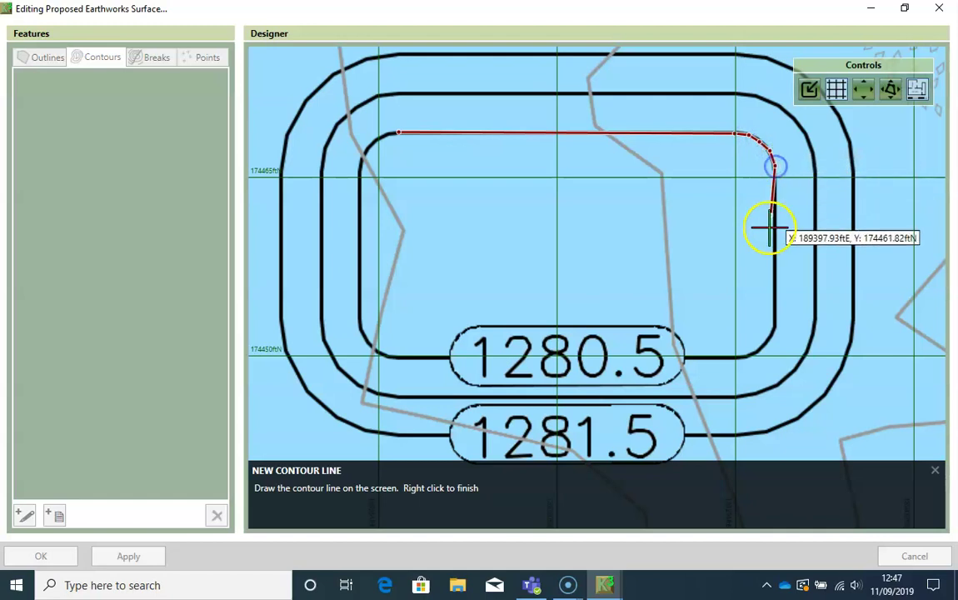
pyautogui.click(776, 326)
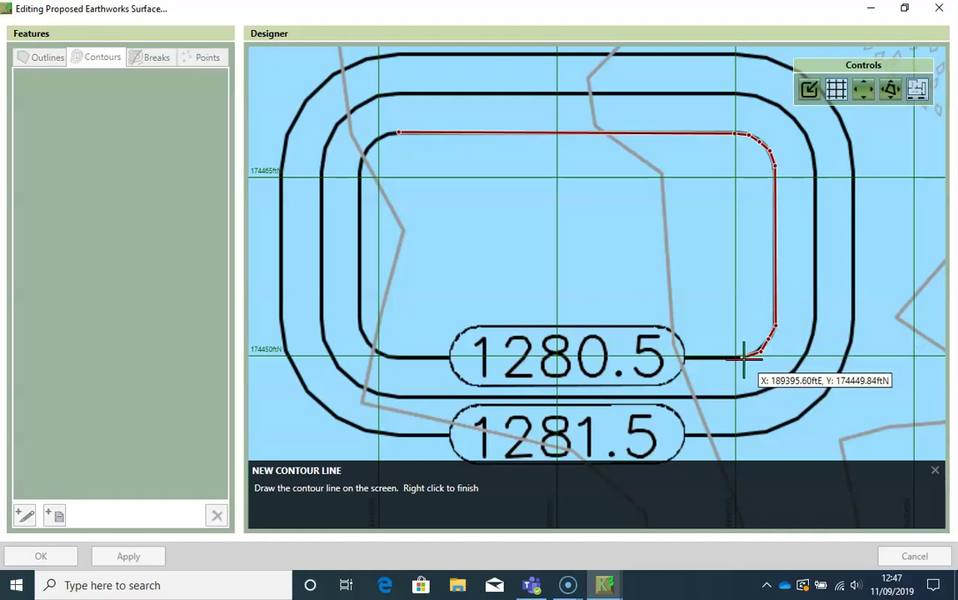
pyautogui.click(751, 353)
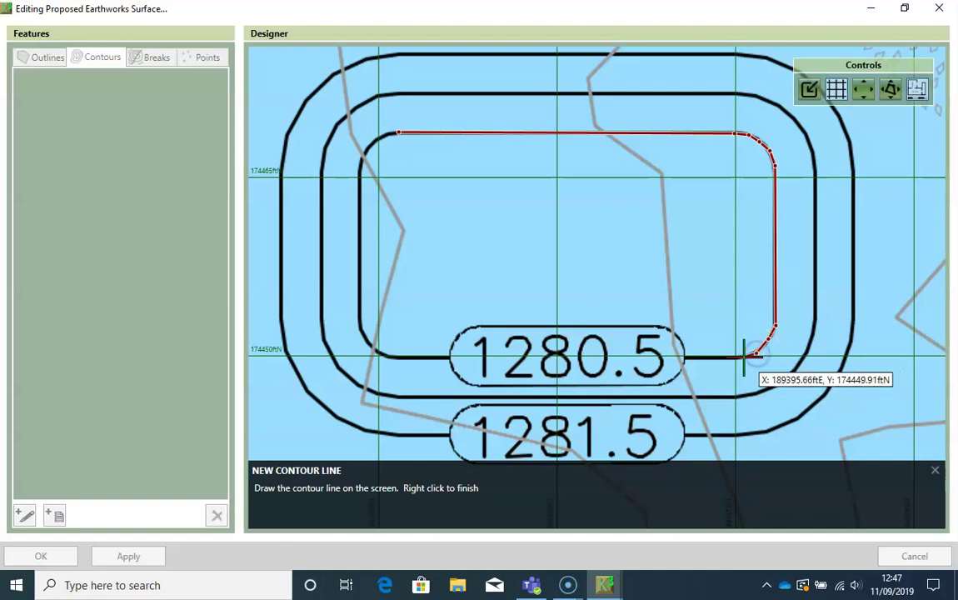
pyautogui.moveTo(744, 349)
pyautogui.mouseDown()
pyautogui.moveTo(412, 339)
pyautogui.moveTo(392, 355)
pyautogui.mouseUp()
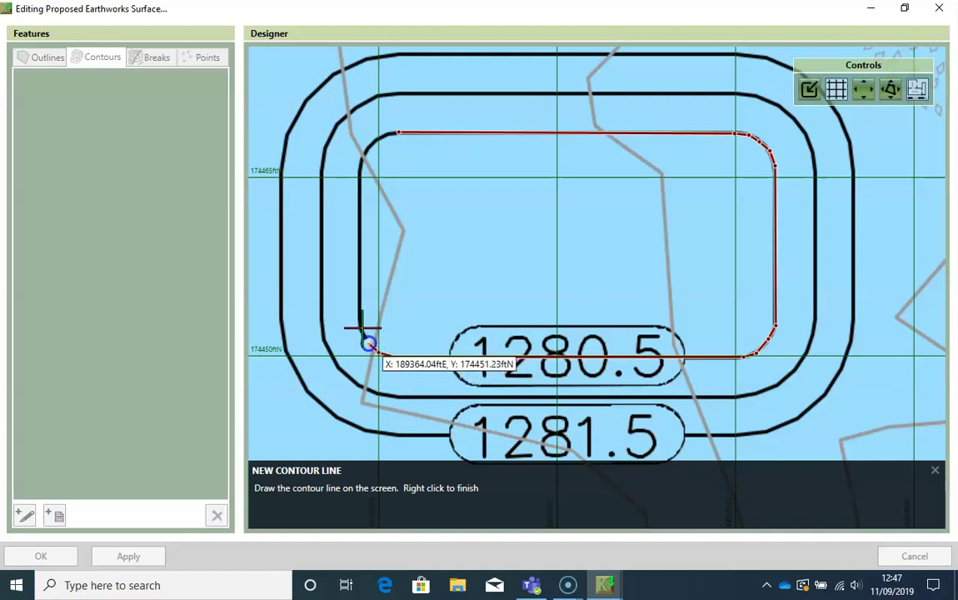
# Close the contour up the left side, commit it at 1280.5 ft, and begin the outer-ring contour.
pyautogui.click(361, 330)
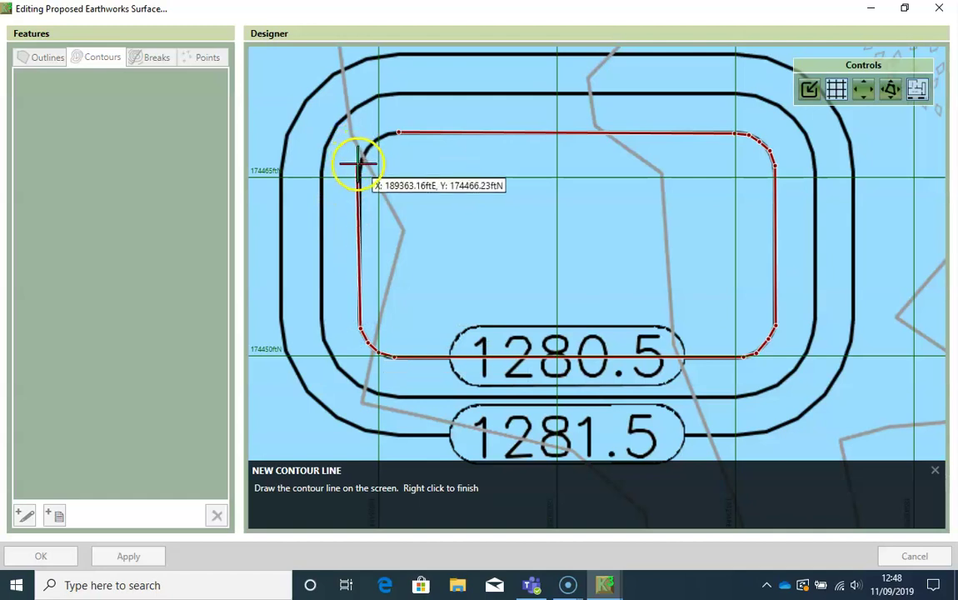
pyautogui.click(361, 171)
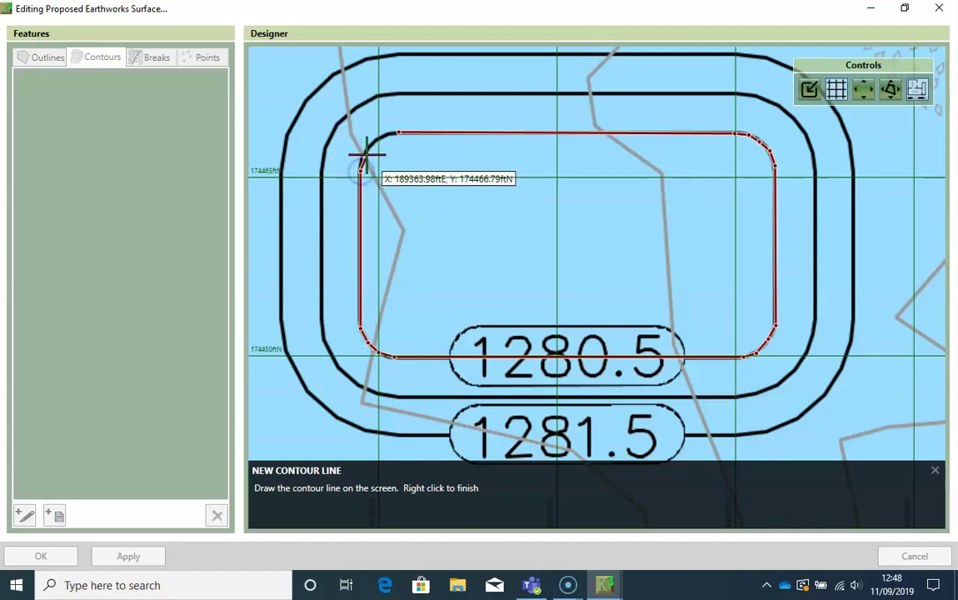
pyautogui.click(366, 153)
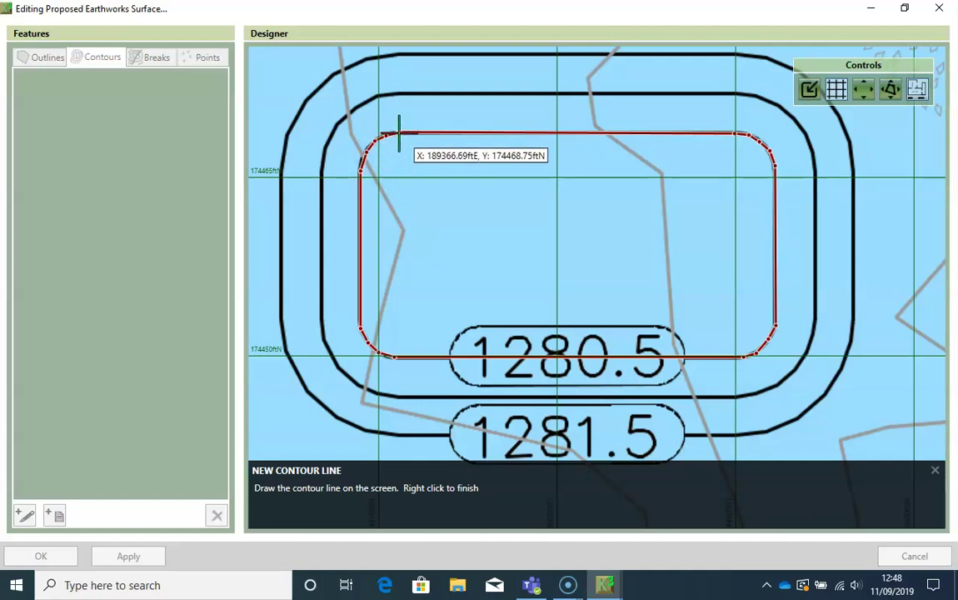
pyautogui.rightClick(400, 133)
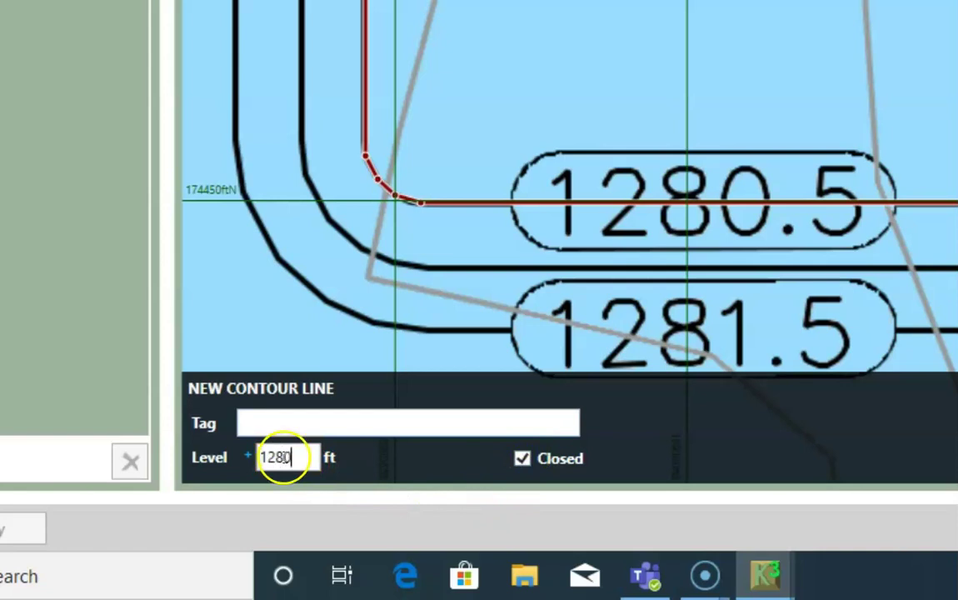
pyautogui.press('Return')
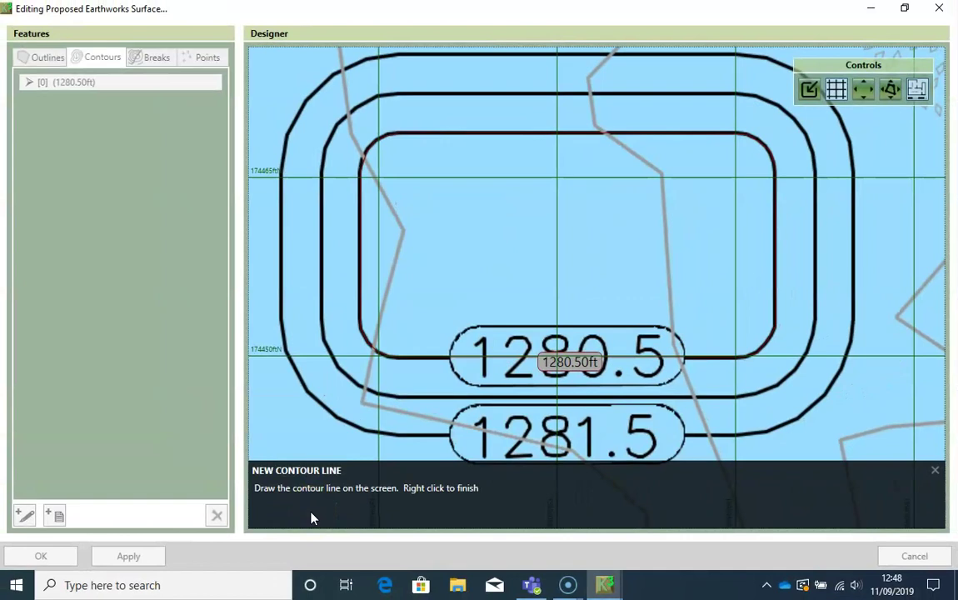
pyautogui.click(397, 95)
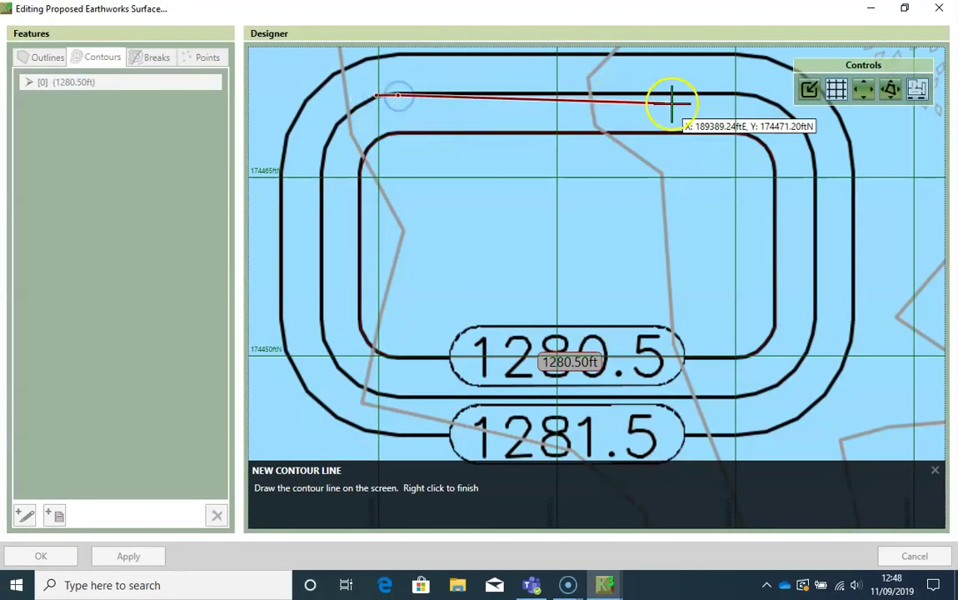
pyautogui.moveTo(671, 103)
pyautogui.mouseDown()
pyautogui.moveTo(754, 92)
pyautogui.moveTo(782, 106)
pyautogui.mouseUp()
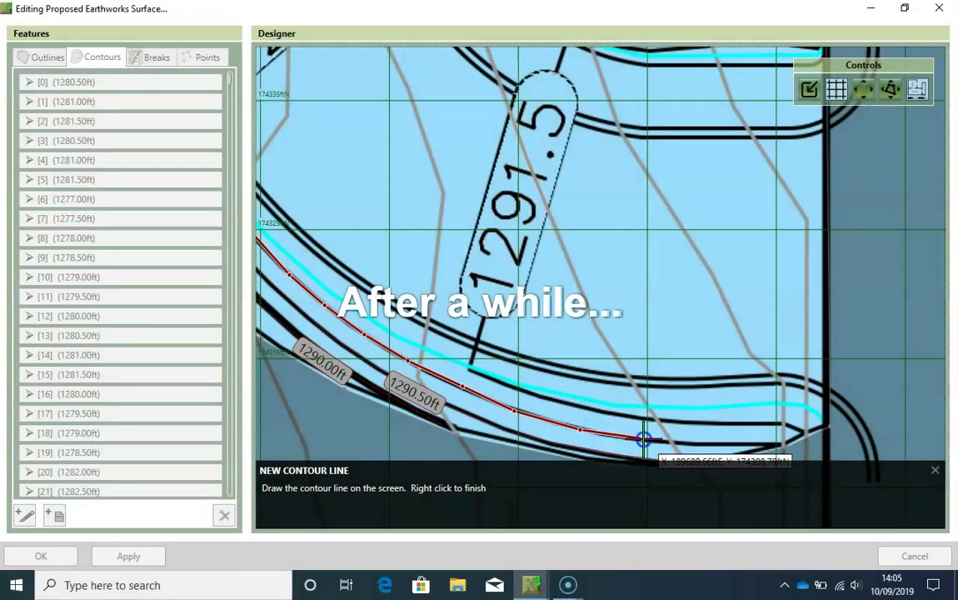
# Finish the road-edge contour with its end vertex and commit it at 1291 ft.
pyautogui.click(704, 444)
pyautogui.click(788, 447)
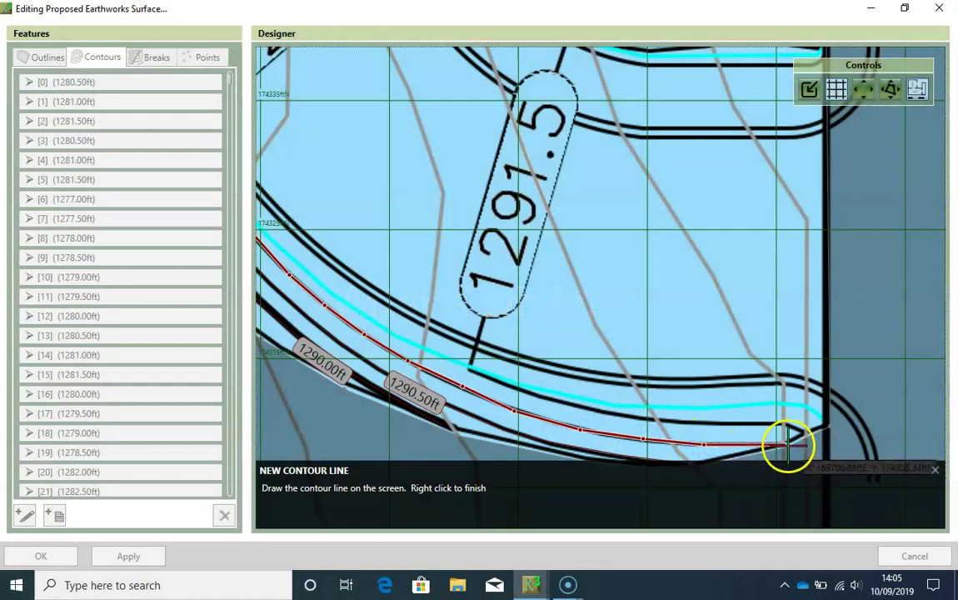
pyautogui.rightClick(777, 447)
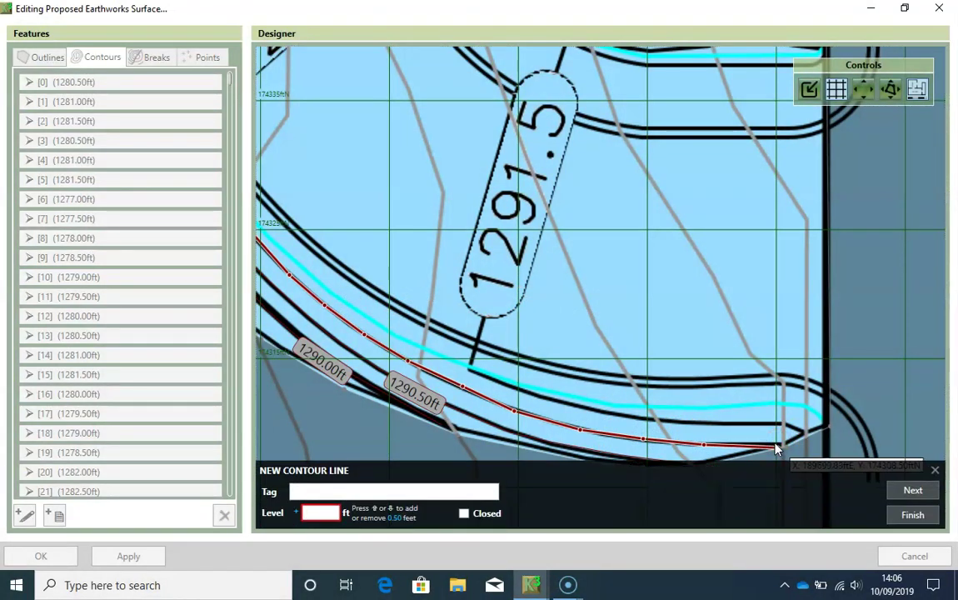
pyautogui.press('Return')
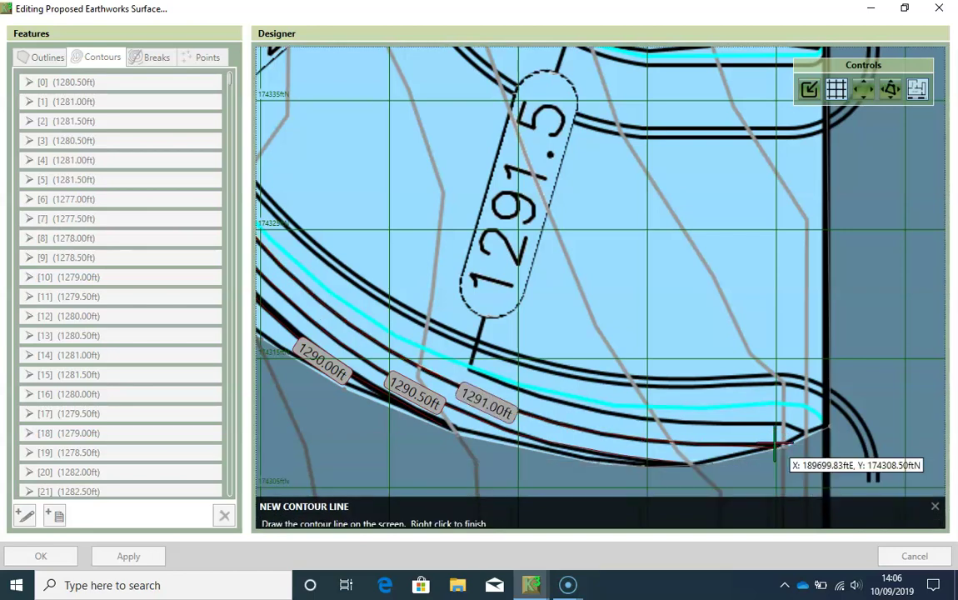
# Trace a contour along the cyan edge line around the road bend to the road's end.
pyautogui.scroll(-2, 499, 221)
pyautogui.moveTo(456, 215); pyautogui.dragTo(455, 332, button='middle')
pyautogui.moveTo(448, 239); pyautogui.dragTo(467, 280, button='middle')
pyautogui.click(482, 338)
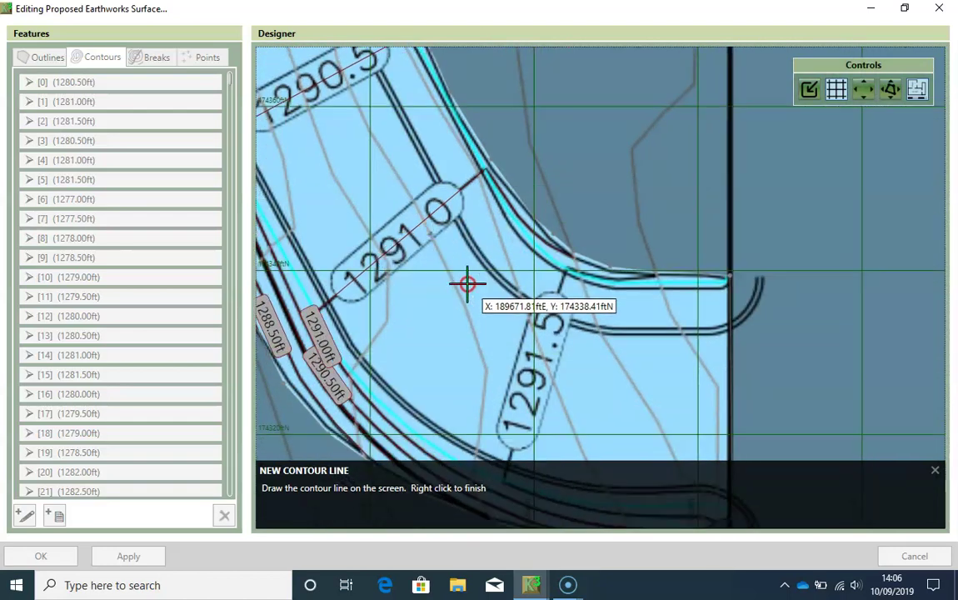
pyautogui.scroll(2, 594, 290)
pyautogui.scroll(-1, 641, 275)
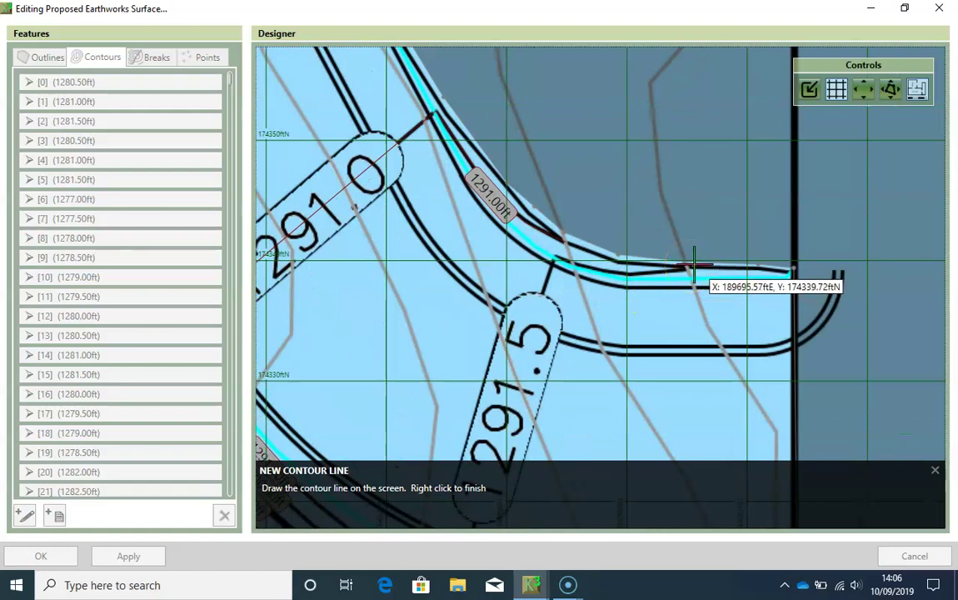
pyautogui.click(629, 273)
pyautogui.click(555, 256)
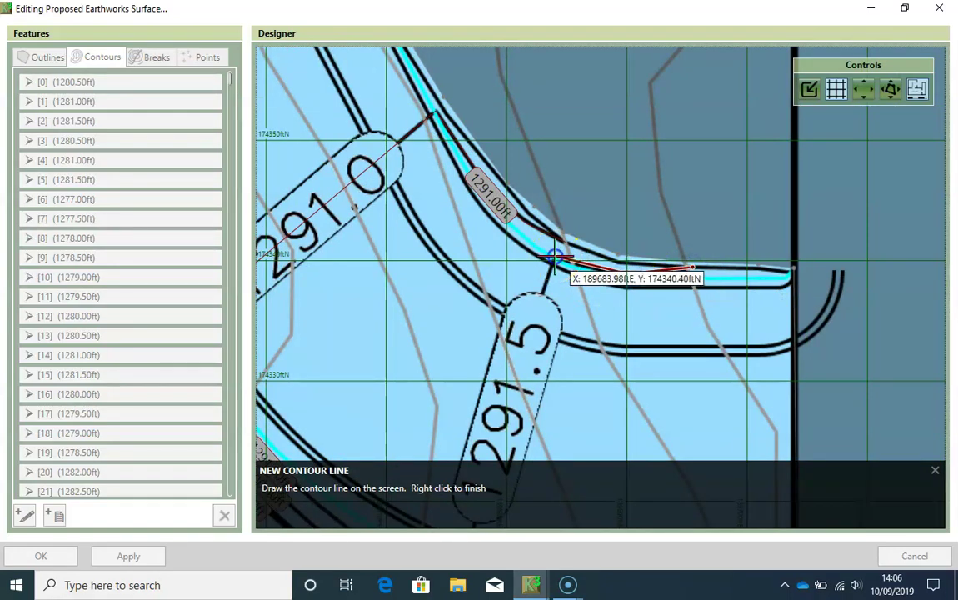
pyautogui.click(469, 405)
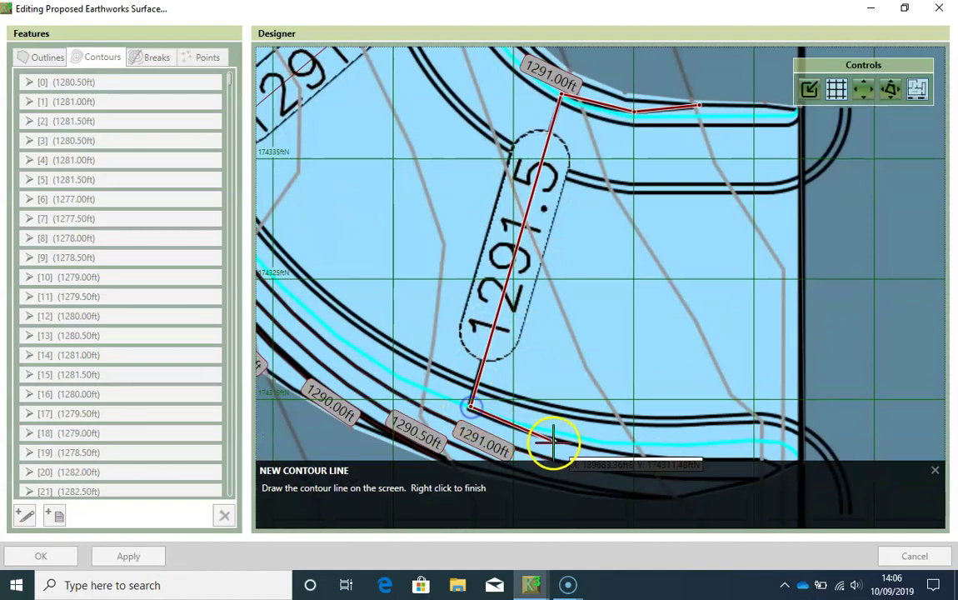
pyautogui.click(502, 422)
pyautogui.click(544, 436)
pyautogui.click(591, 448)
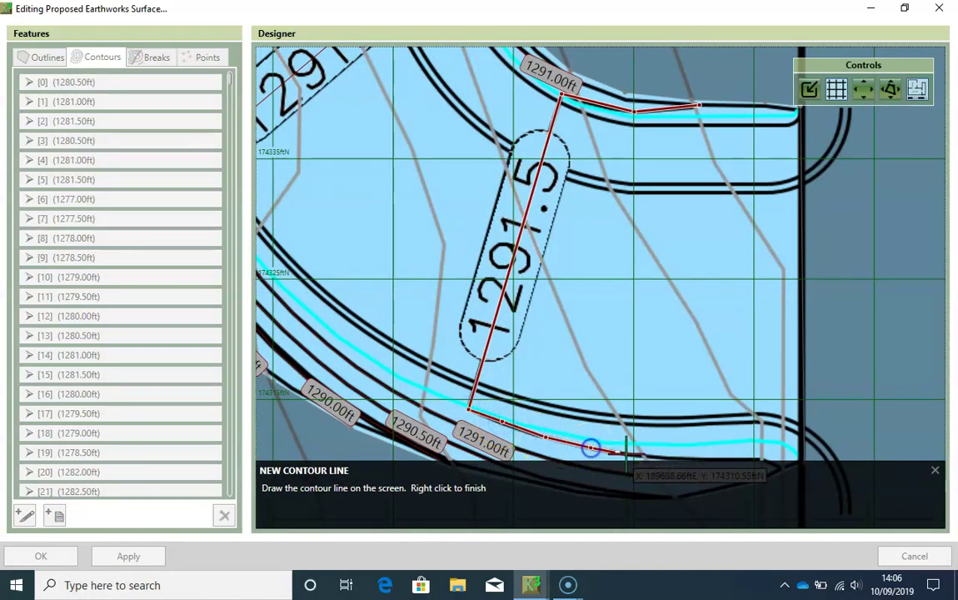
pyautogui.click(638, 456)
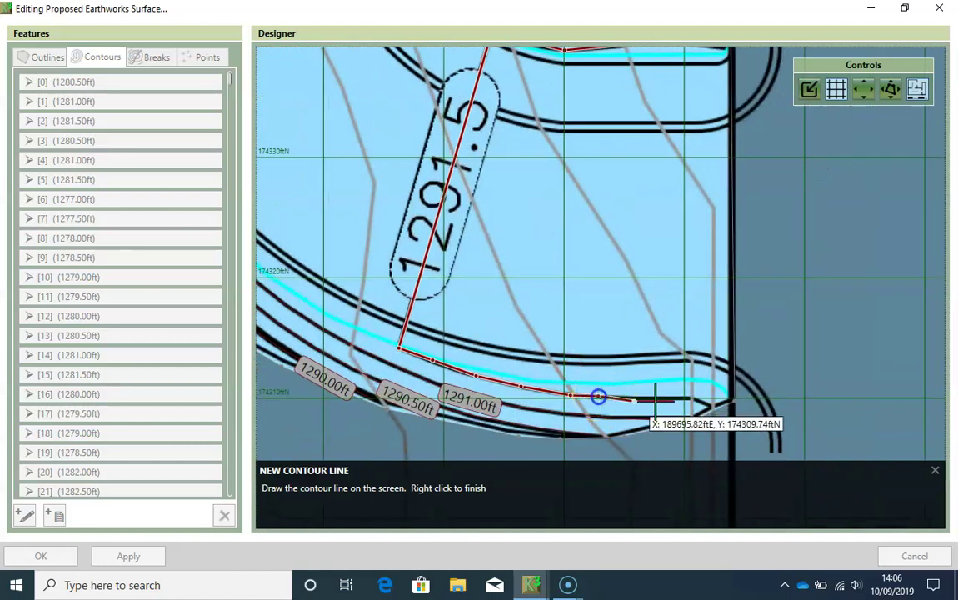
pyautogui.click(598, 396)
pyautogui.click(693, 400)
pyautogui.rightClick(711, 406)
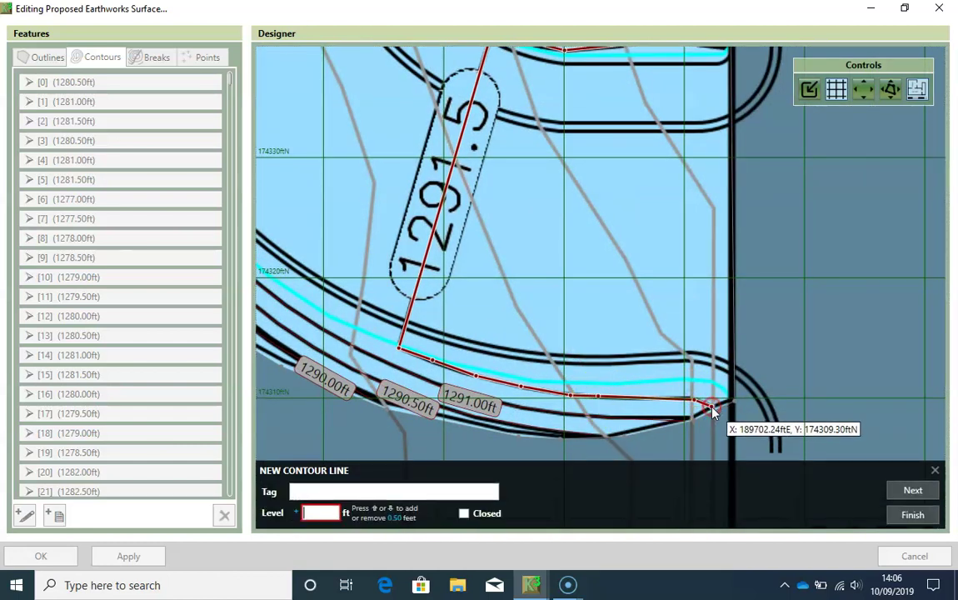
# Save this contour at 1291.50 ft and start another contour line.
pyautogui.click(955, 472)
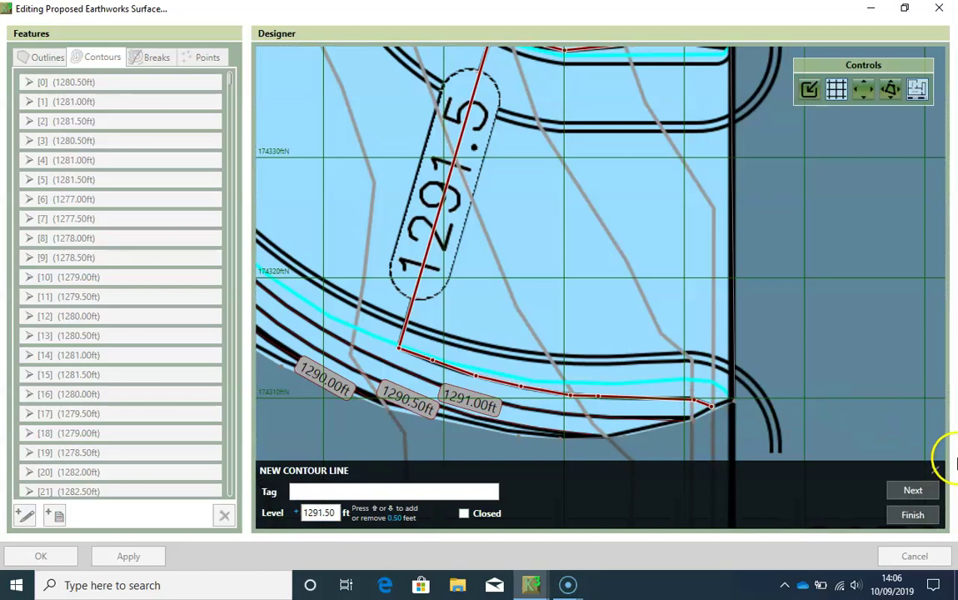
pyautogui.click(925, 489)
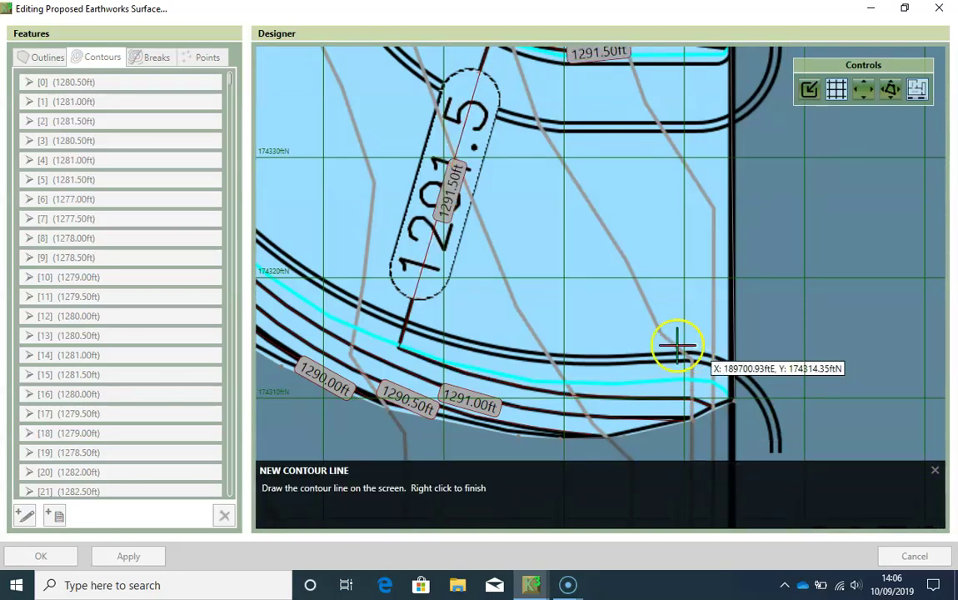
pyautogui.scroll(-2, 588, 308)
pyautogui.scroll(3, 588, 308)
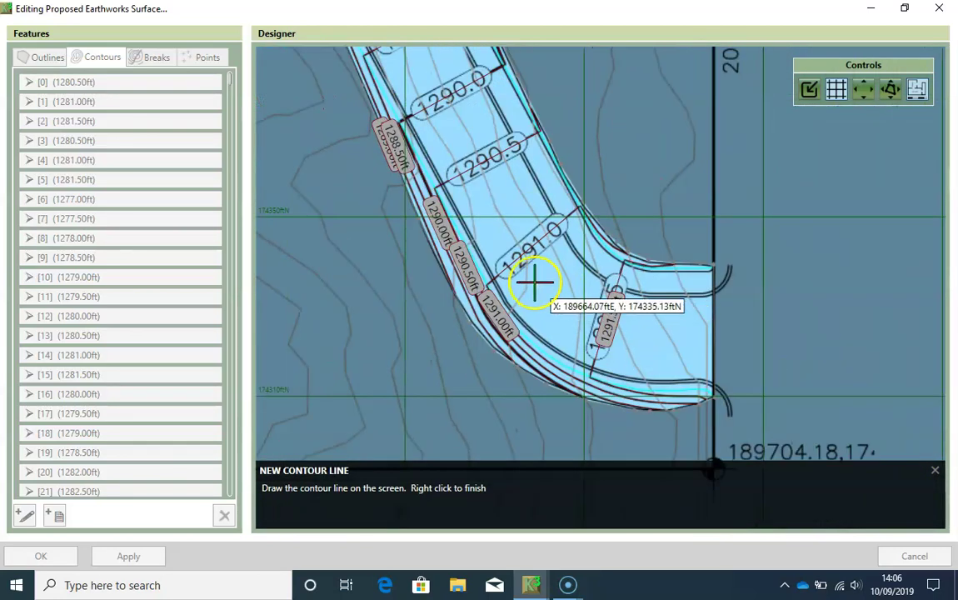
pyautogui.scroll(-2, 523, 275)
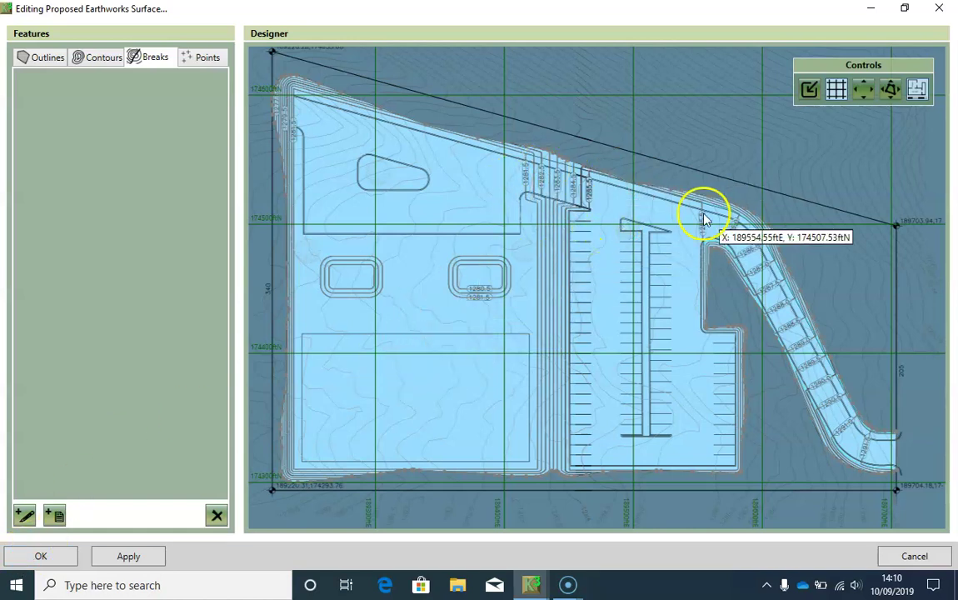
# Start a break line on the road's outer edge, leaving the first points' levels blank.
pyautogui.click(25, 514)
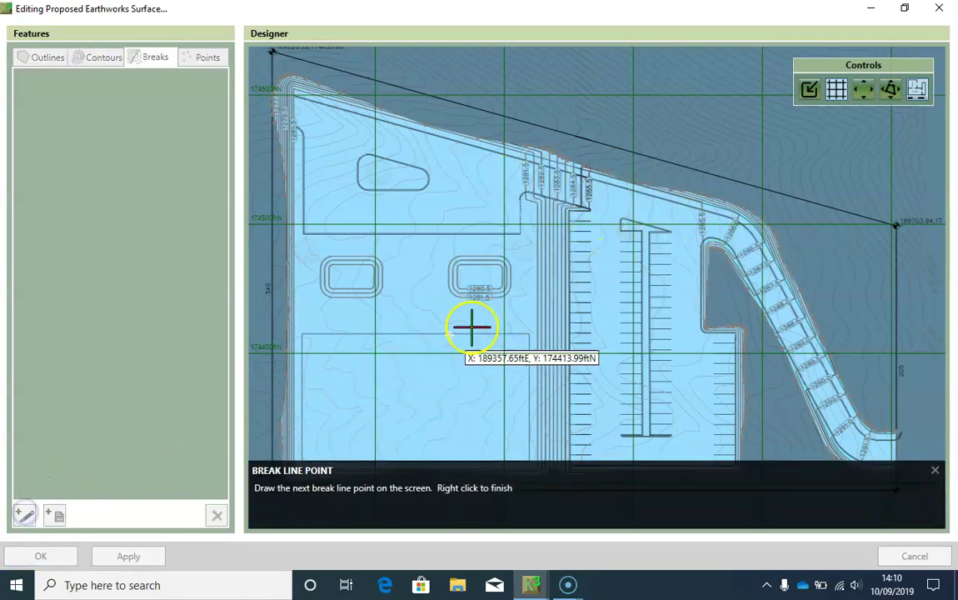
pyautogui.moveTo(573, 246); pyautogui.dragTo(543, 263, button='middle')
pyautogui.scroll(5, 543, 263)
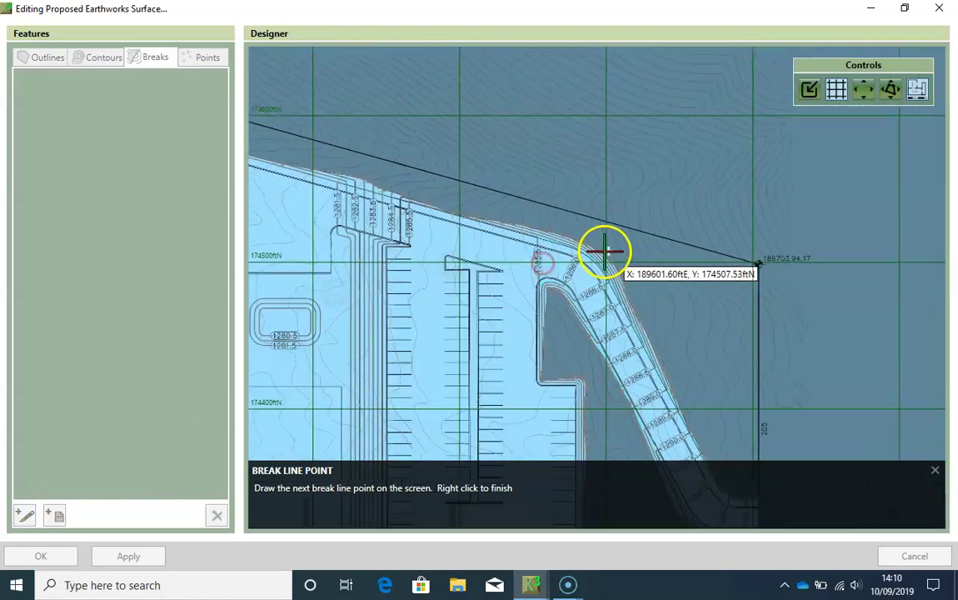
pyautogui.scroll(2, 374, 182)
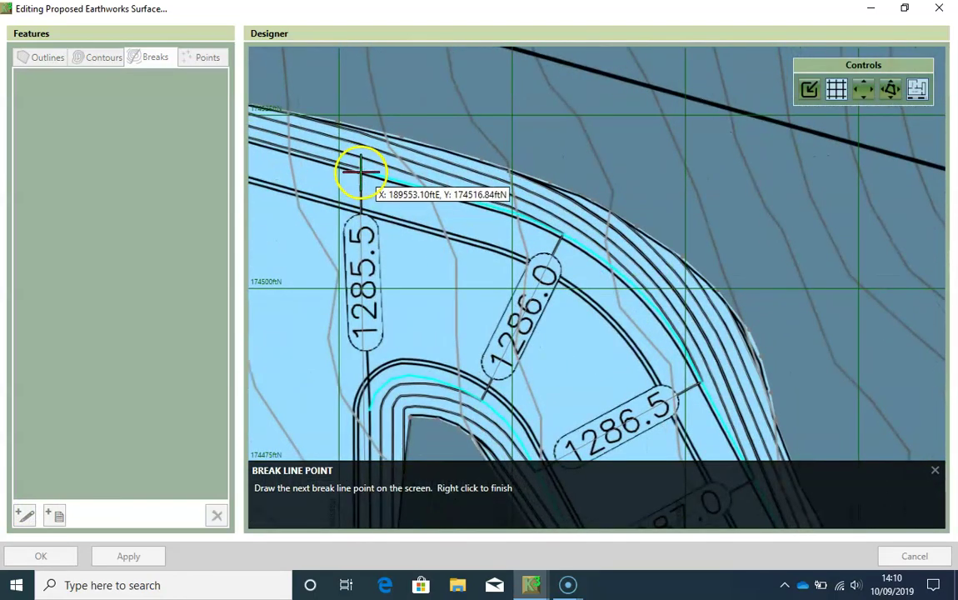
pyautogui.click(361, 172)
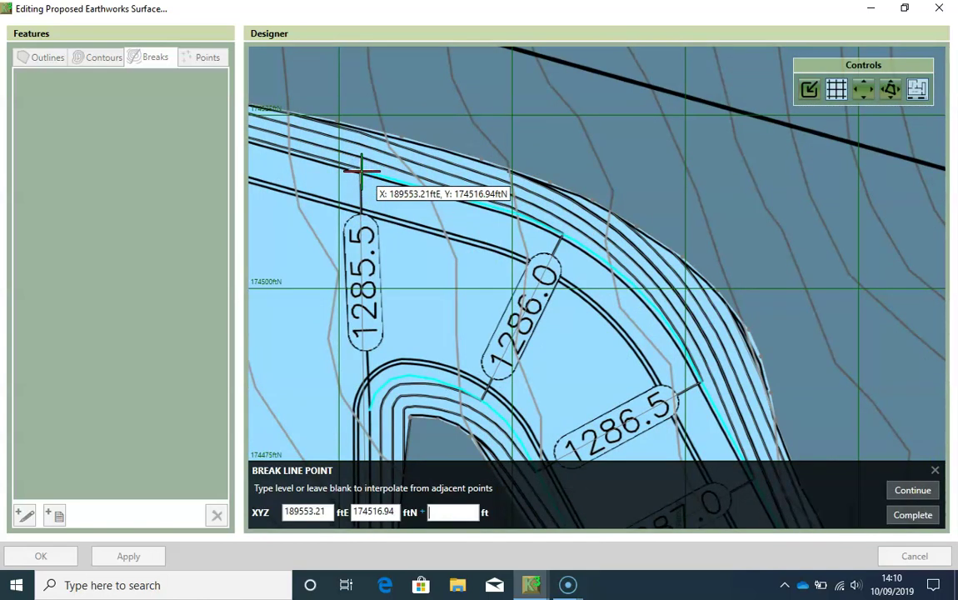
pyautogui.press('Return')
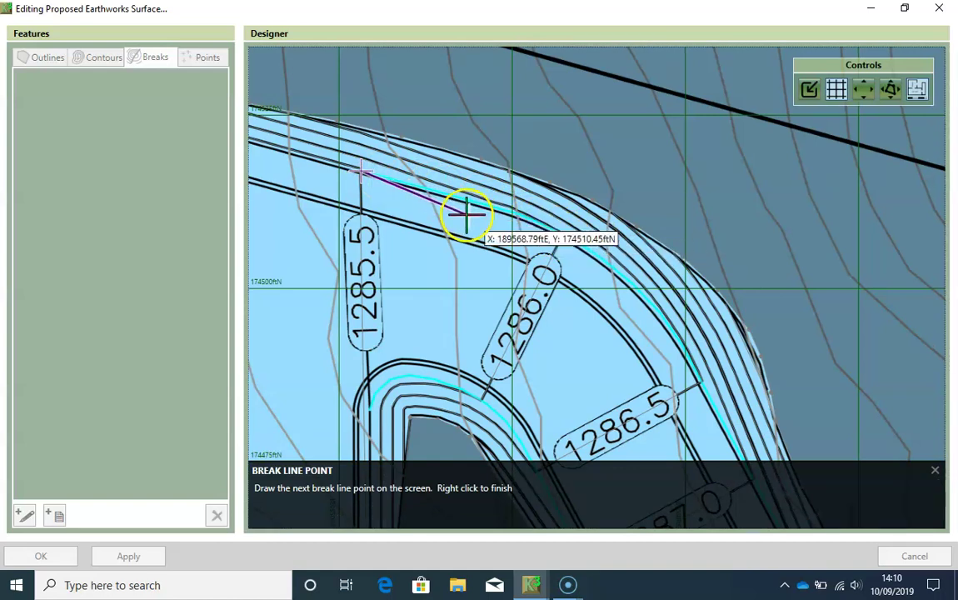
pyautogui.click(450, 195)
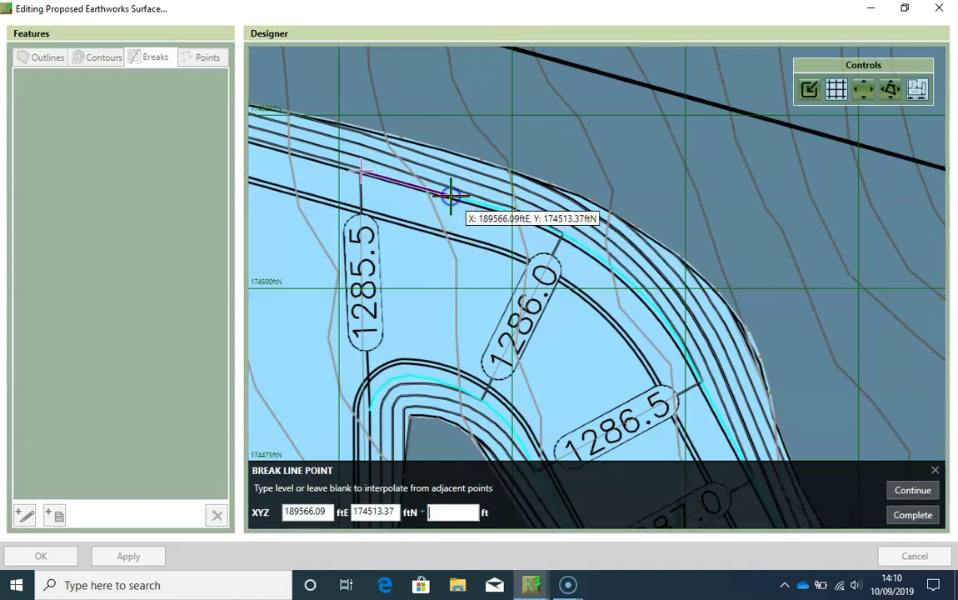
pyautogui.press('Return')
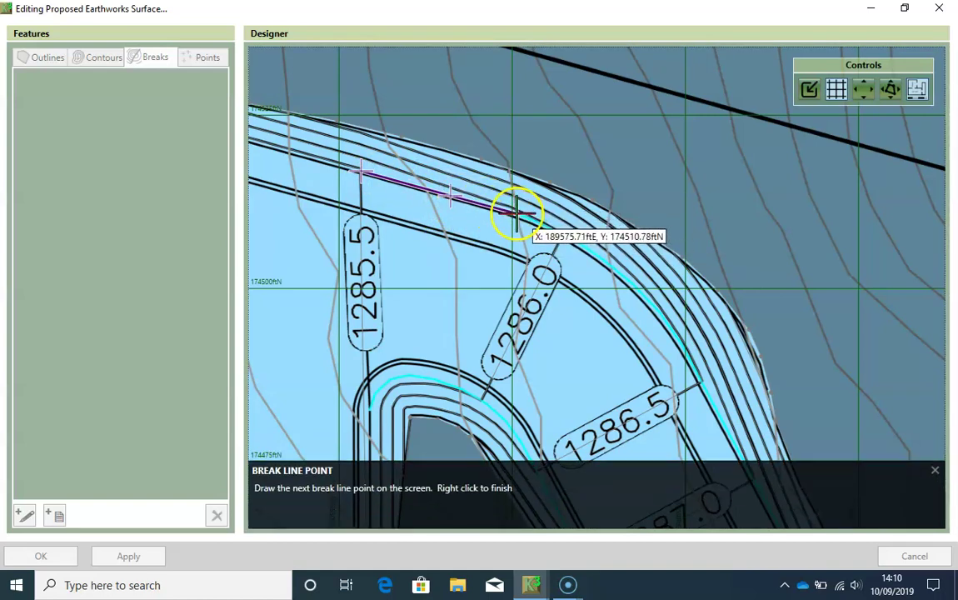
pyautogui.click(517, 214)
pyautogui.press('Return')
# Continue the break line around the bend and down the road edge past the 1288.0–1290.5 labels.
pyautogui.click(559, 236)
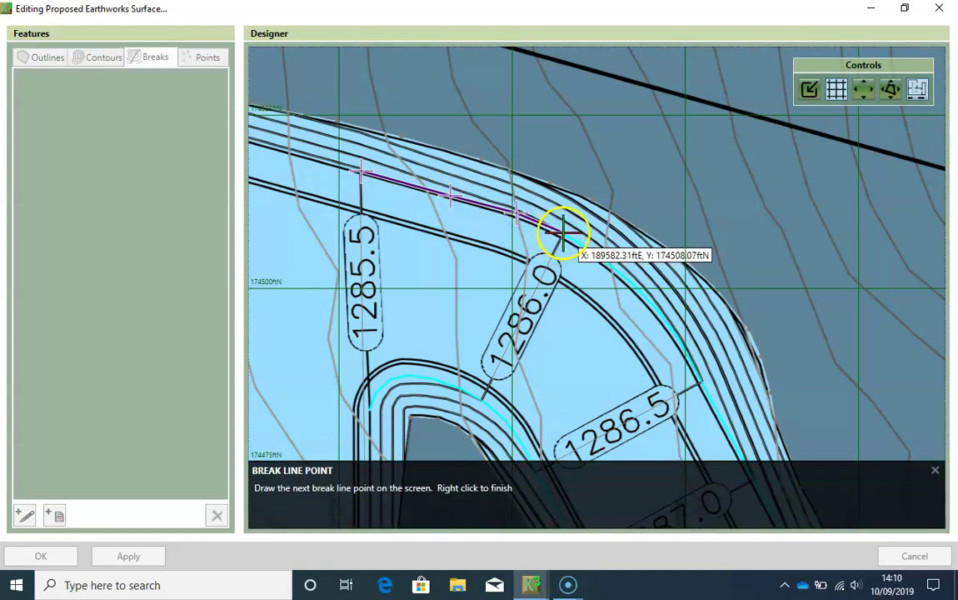
pyautogui.click(605, 261)
pyautogui.click(642, 293)
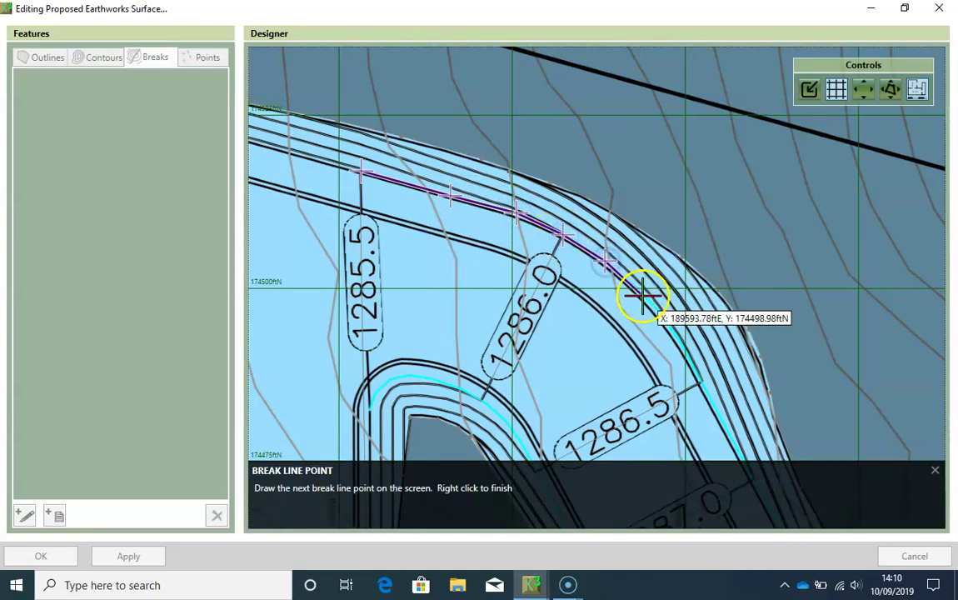
pyautogui.click(669, 323)
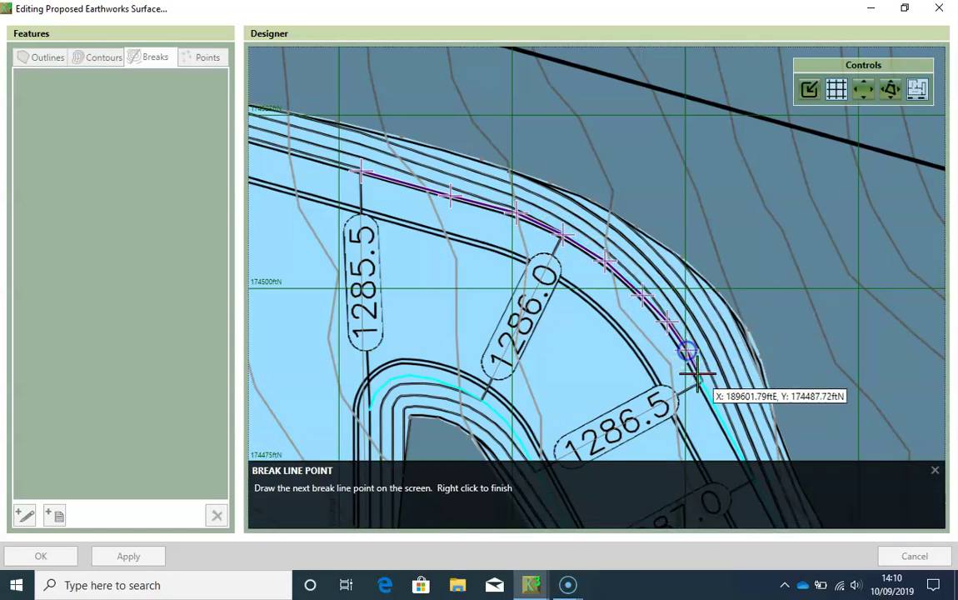
pyautogui.click(702, 383)
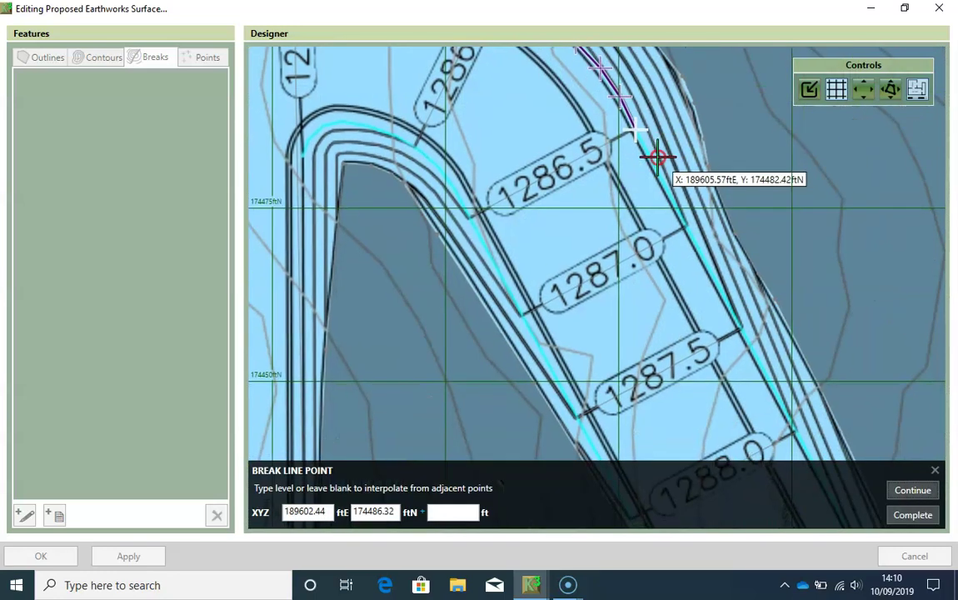
pyautogui.click(673, 197)
pyautogui.click(686, 227)
pyautogui.click(738, 322)
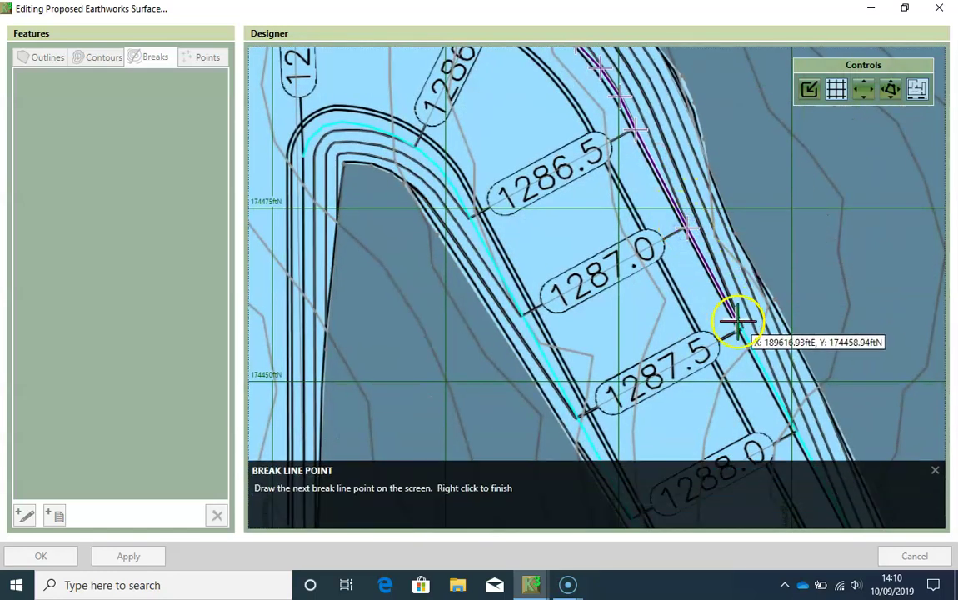
pyautogui.click(740, 331)
pyautogui.click(787, 407)
pyautogui.click(797, 434)
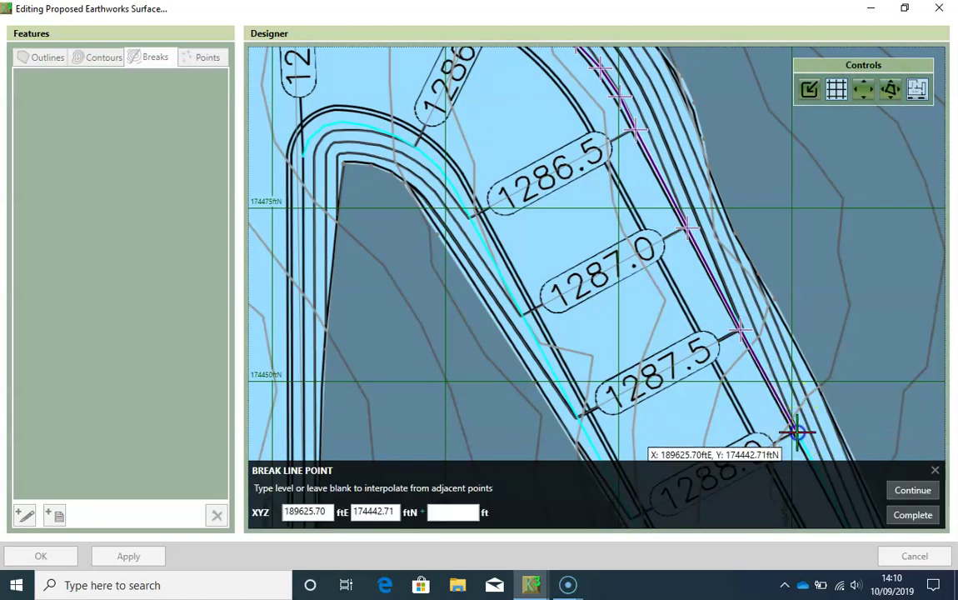
pyautogui.click(718, 261)
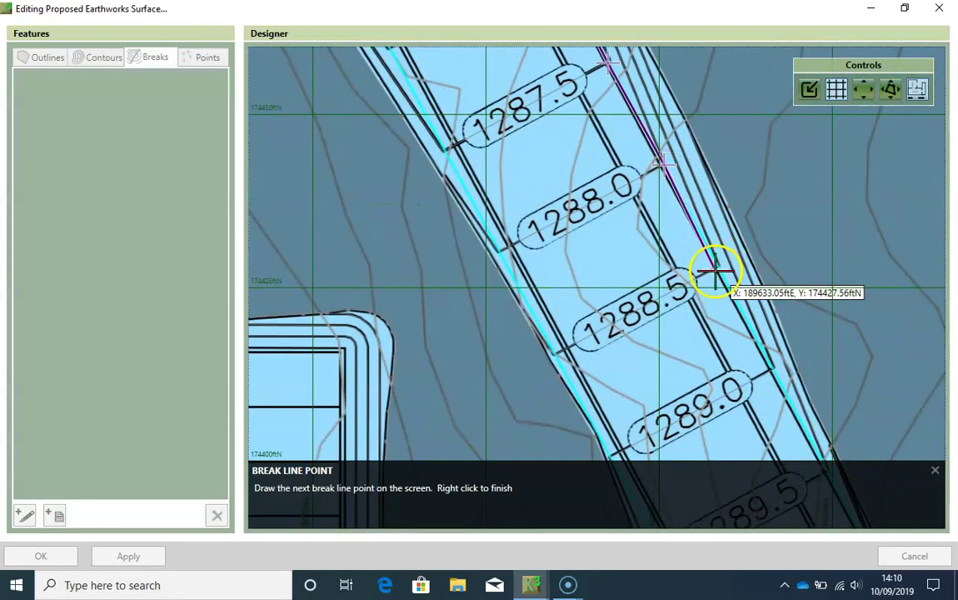
pyautogui.click(773, 369)
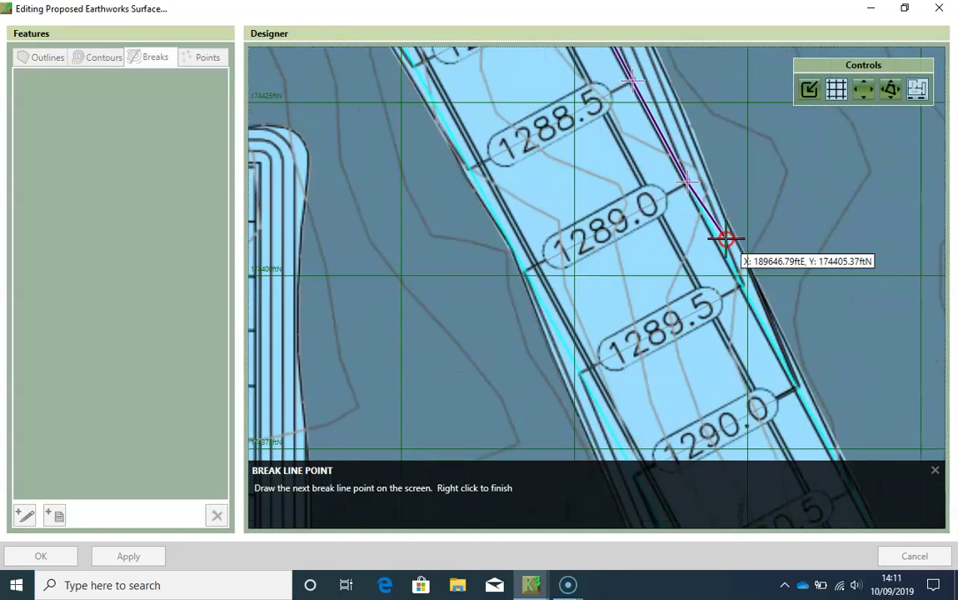
pyautogui.click(739, 285)
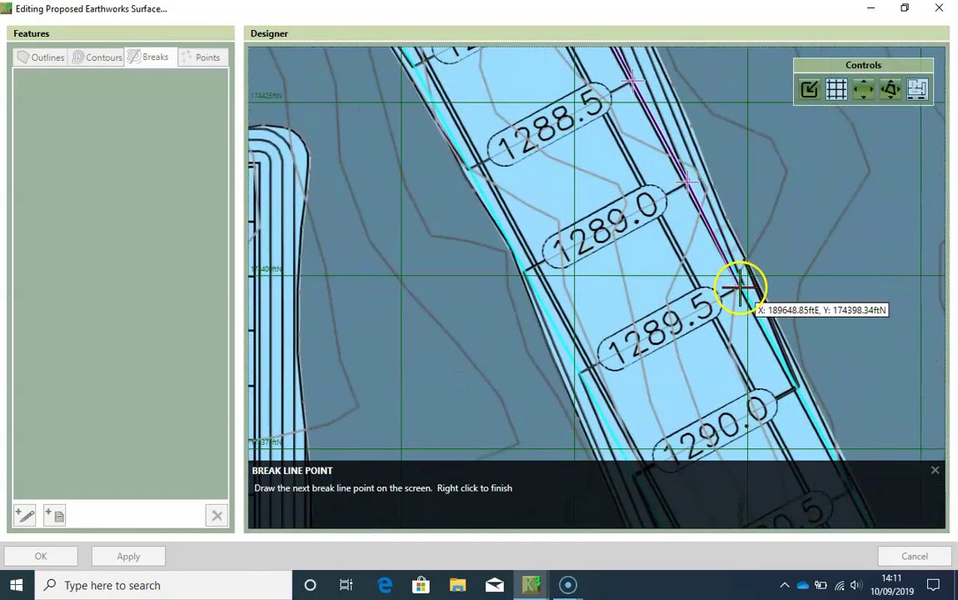
pyautogui.click(793, 391)
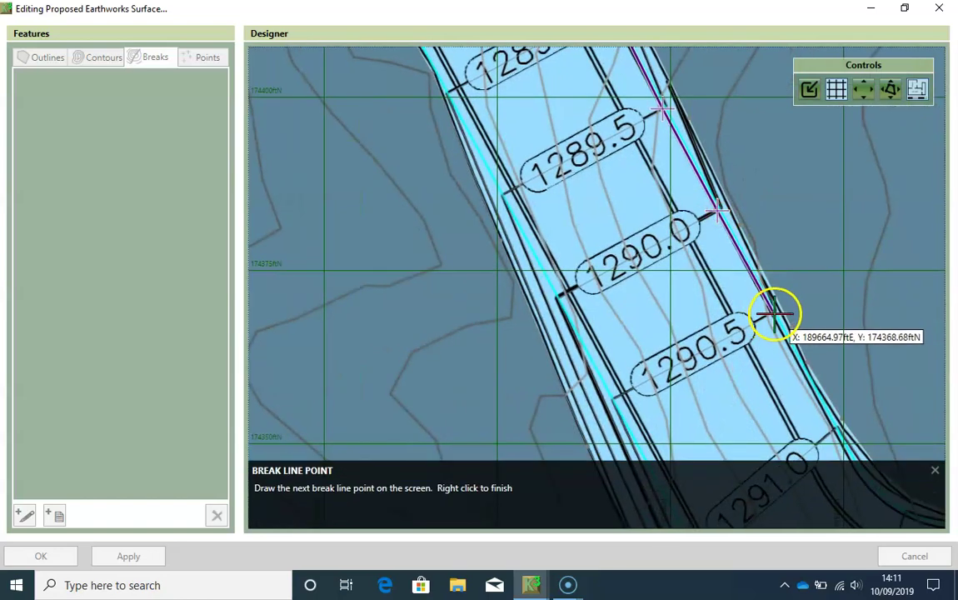
pyautogui.click(773, 312)
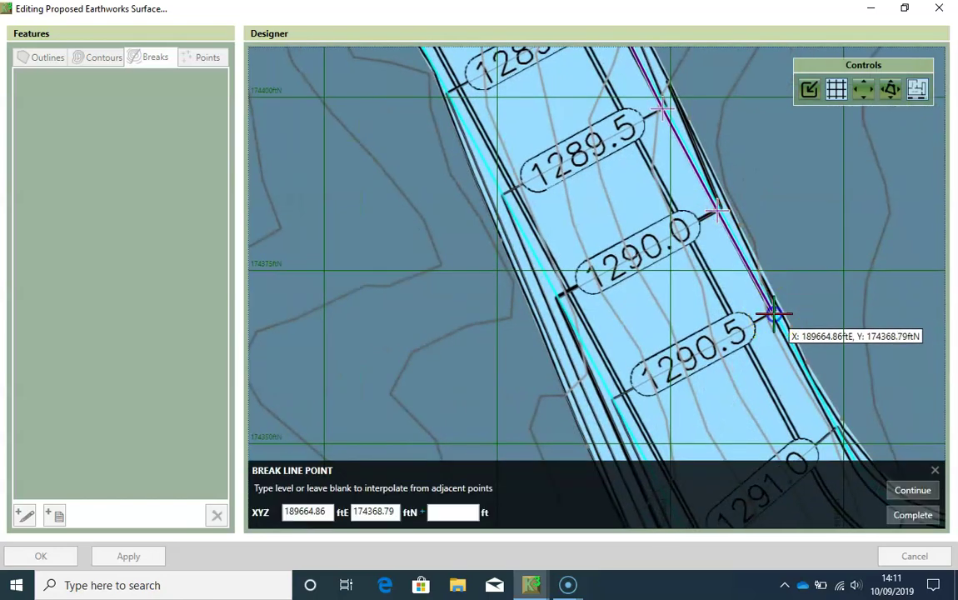
# Add the remaining break points to the road's end, each with an interpolated level.
pyautogui.click(836, 430)
pyautogui.press('Return')
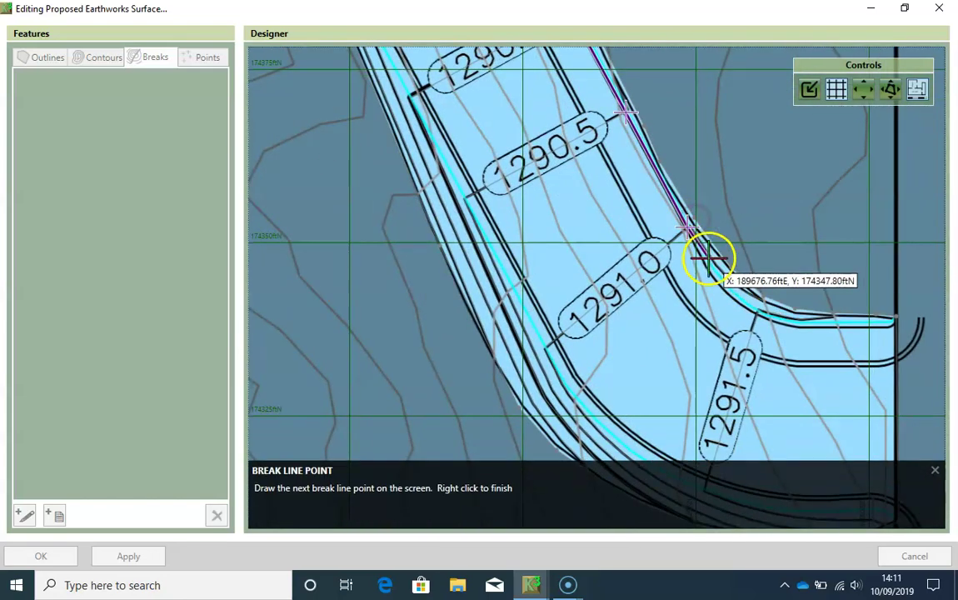
pyautogui.click(725, 286)
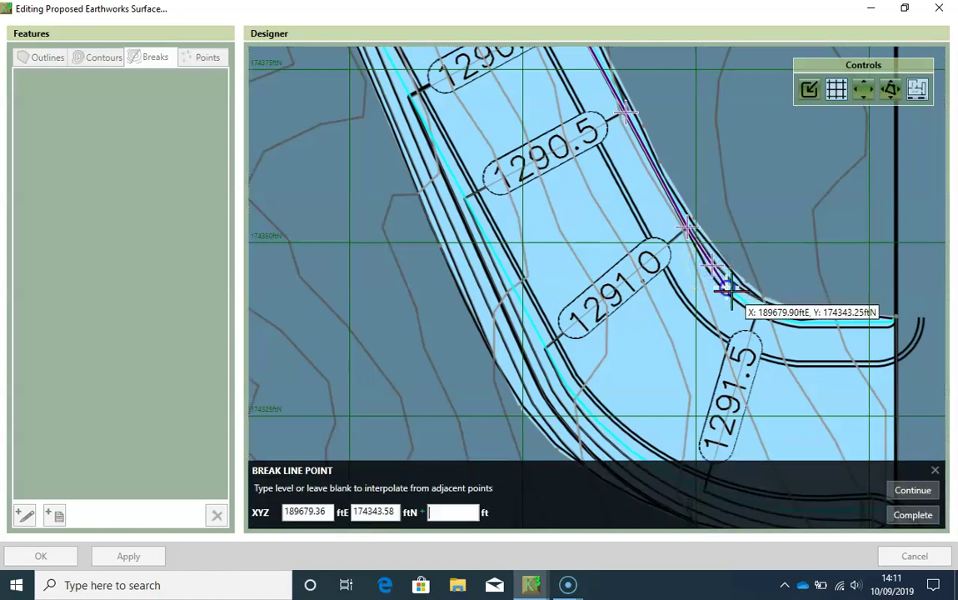
pyautogui.press('Return')
pyautogui.click(758, 310)
pyautogui.press('Return')
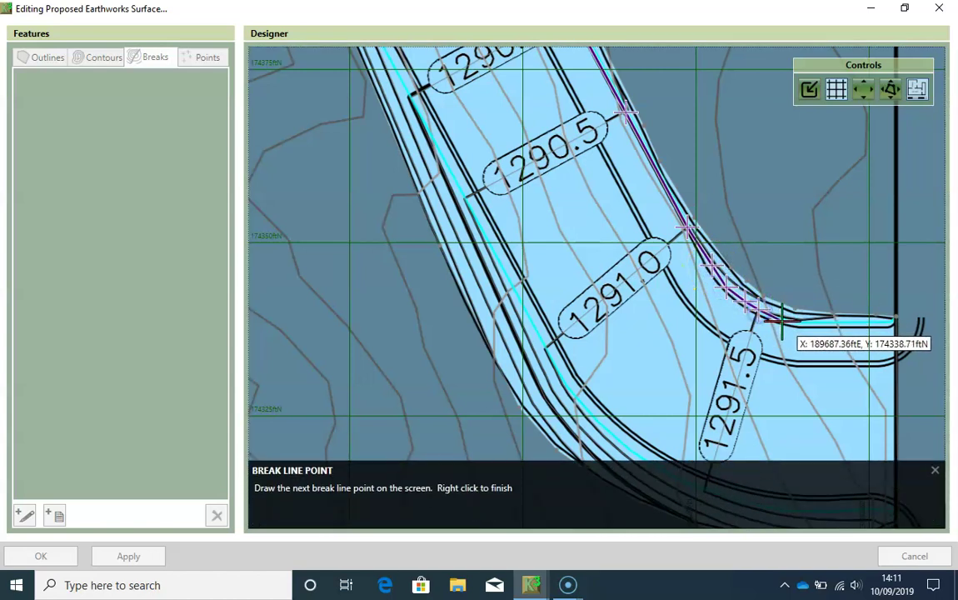
pyautogui.click(779, 318)
pyautogui.press('Return')
pyautogui.click(801, 318)
pyautogui.press('Return')
pyautogui.click(891, 319)
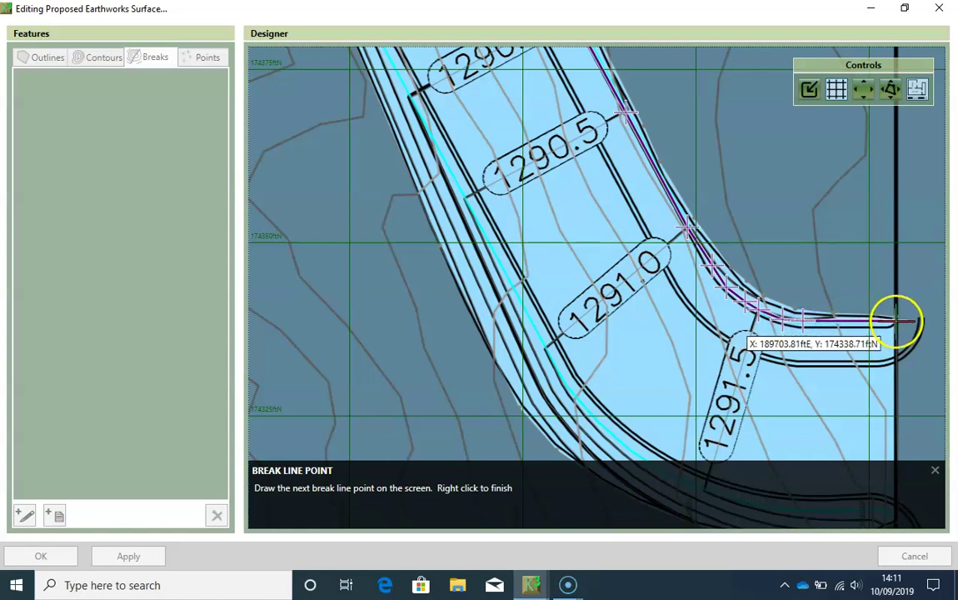
pyautogui.press('Return')
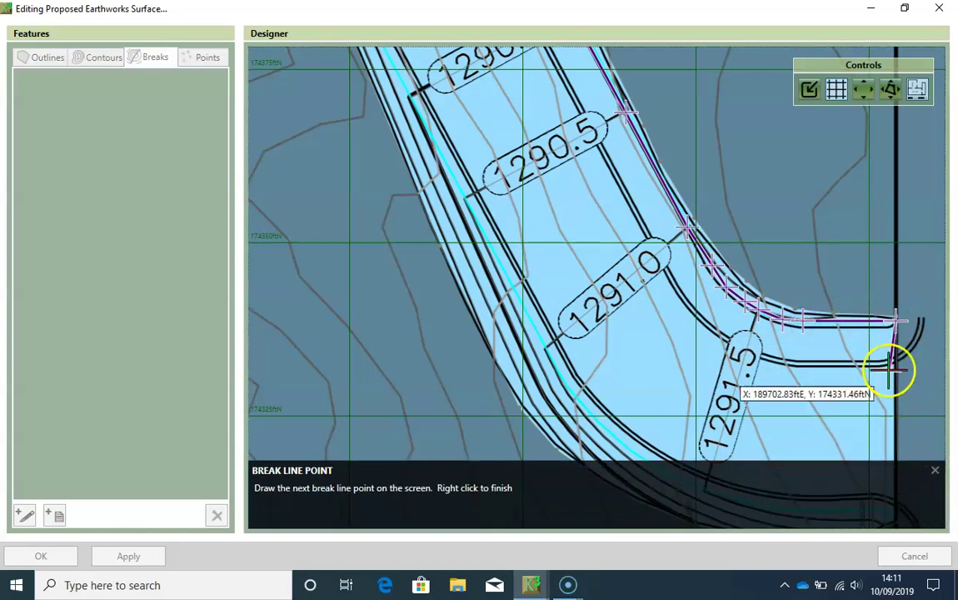
pyautogui.click(894, 320)
# Complete and finish break line [0], zoom out, and submit the surface edits with OK.
pyautogui.click(924, 515)
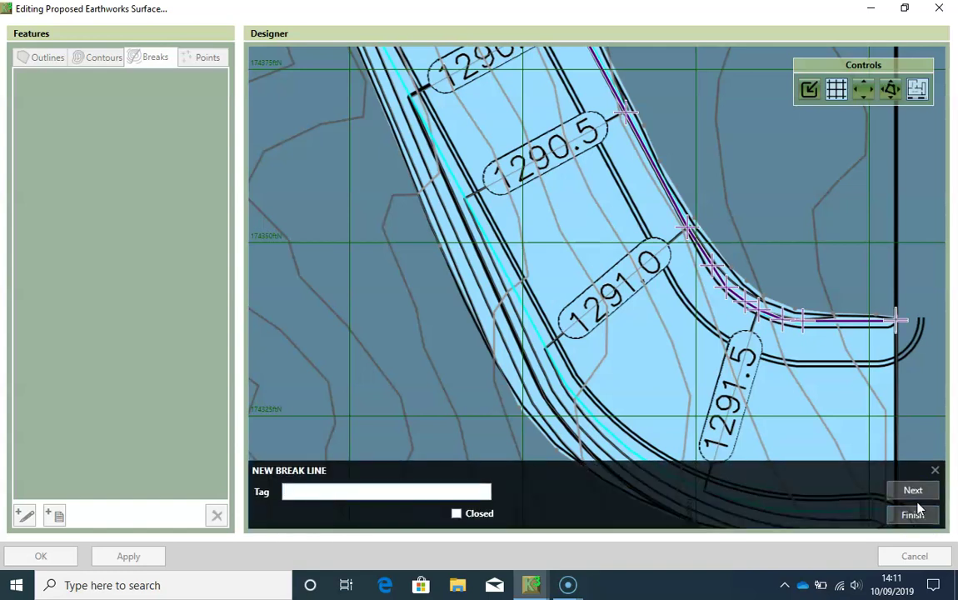
pyautogui.click(917, 514)
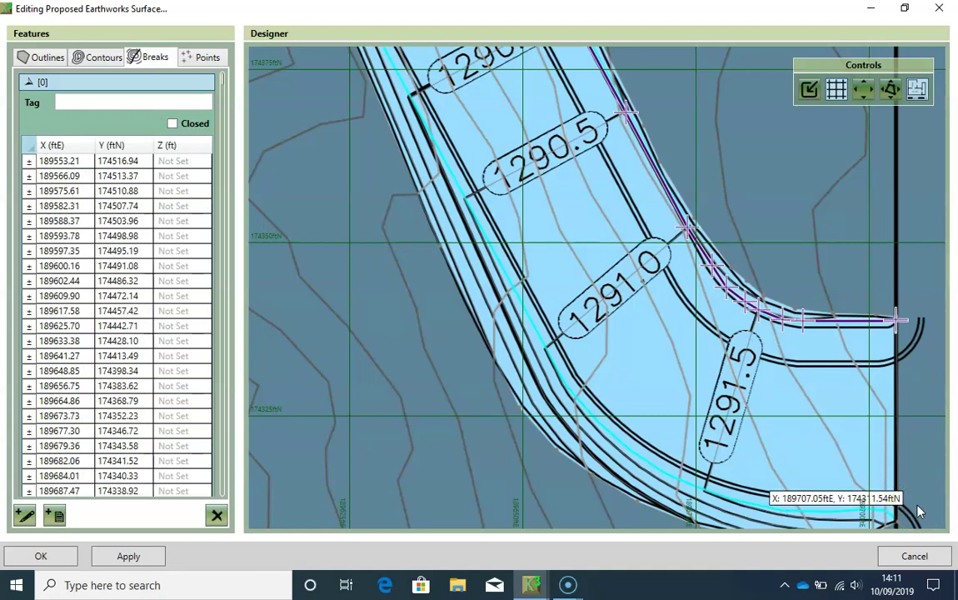
pyautogui.scroll(-3, 787, 248)
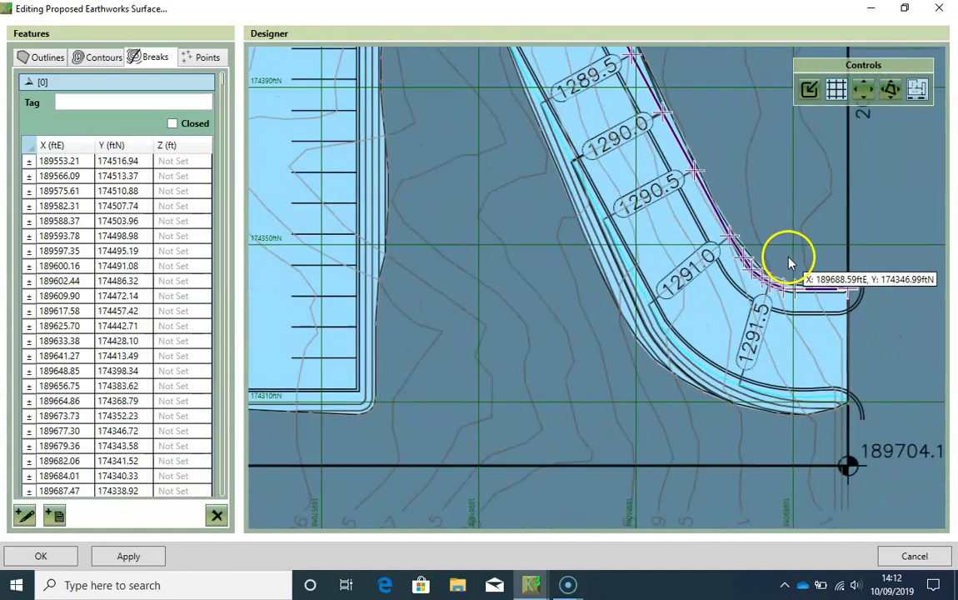
pyautogui.scroll(-1, 790, 264)
pyautogui.click(58, 557)
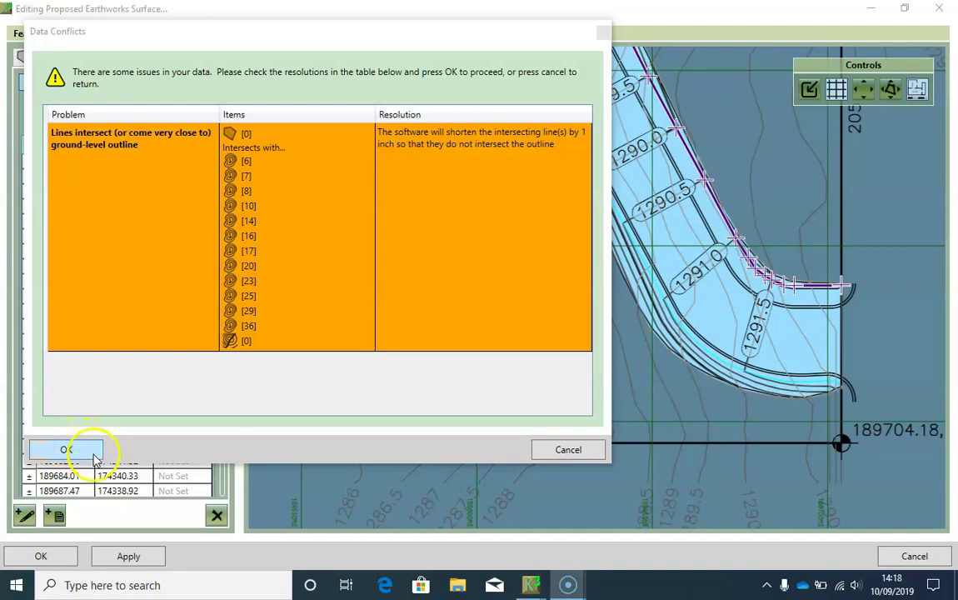
# Accept the 1-inch line-shortening fixes and return to the main window's cut/fill map.
pyautogui.click(75, 450)
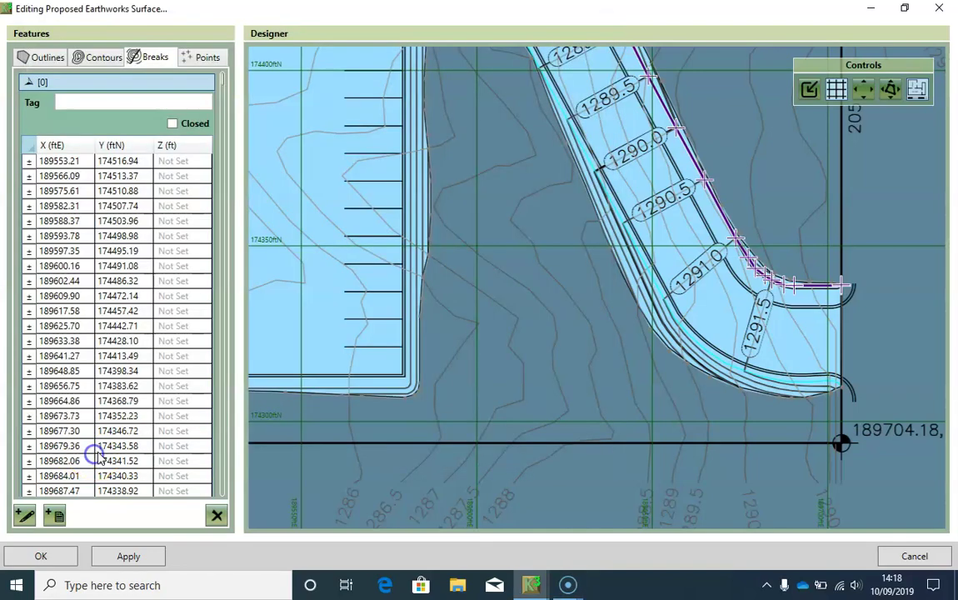
pyautogui.click(529, 587)
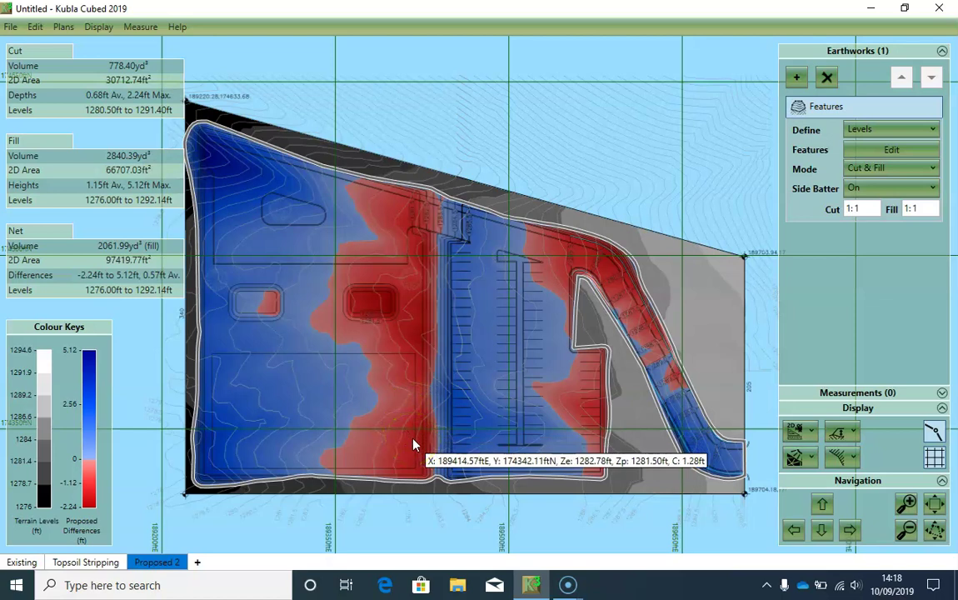
# Switch the map to 3D Orbit View, then tilt and rotate the cut/fill model.
pyautogui.click(797, 429)
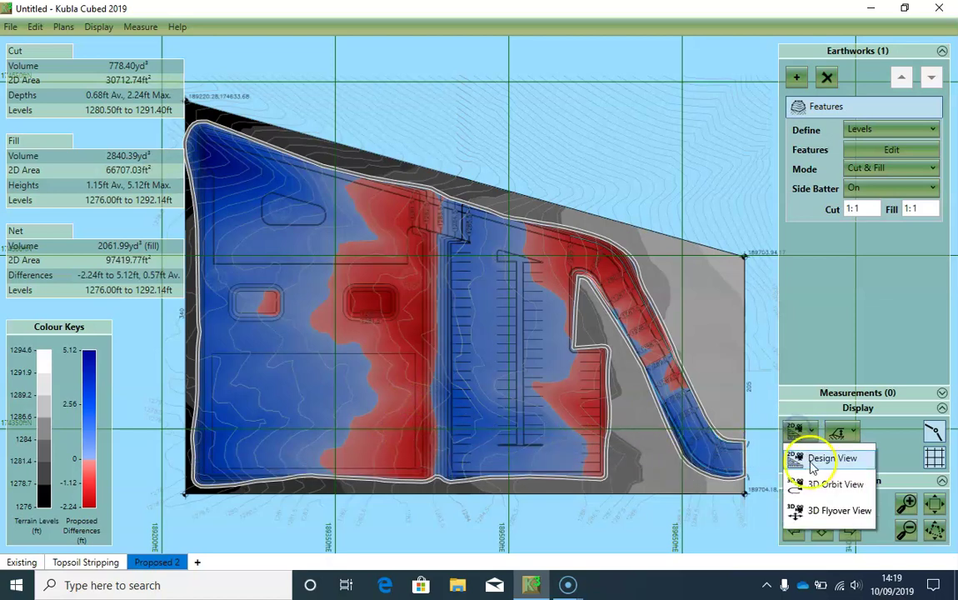
pyautogui.click(775, 482)
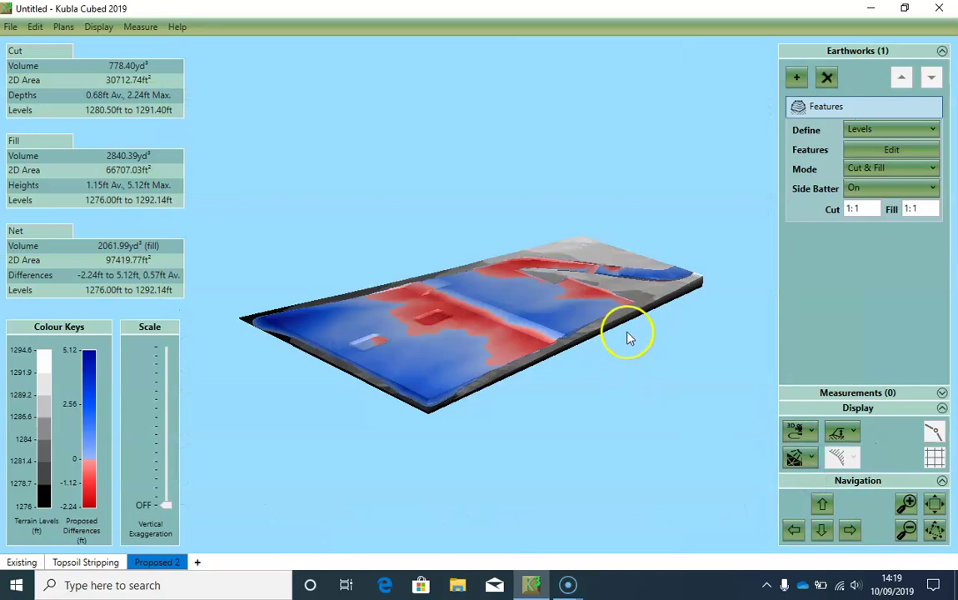
pyautogui.moveTo(629, 334); pyautogui.dragTo(609, 321)
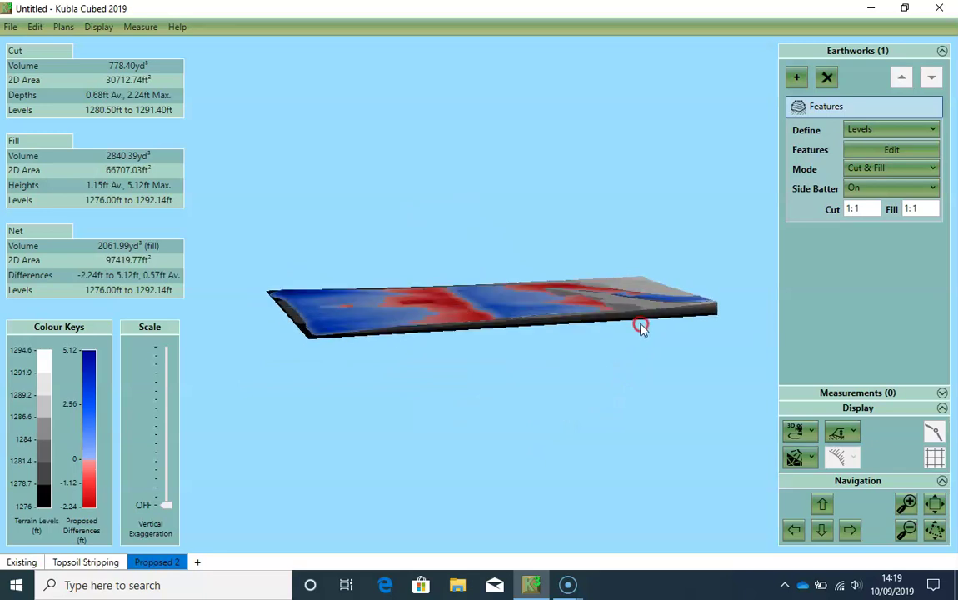
pyautogui.moveTo(640, 327); pyautogui.dragTo(665, 343)
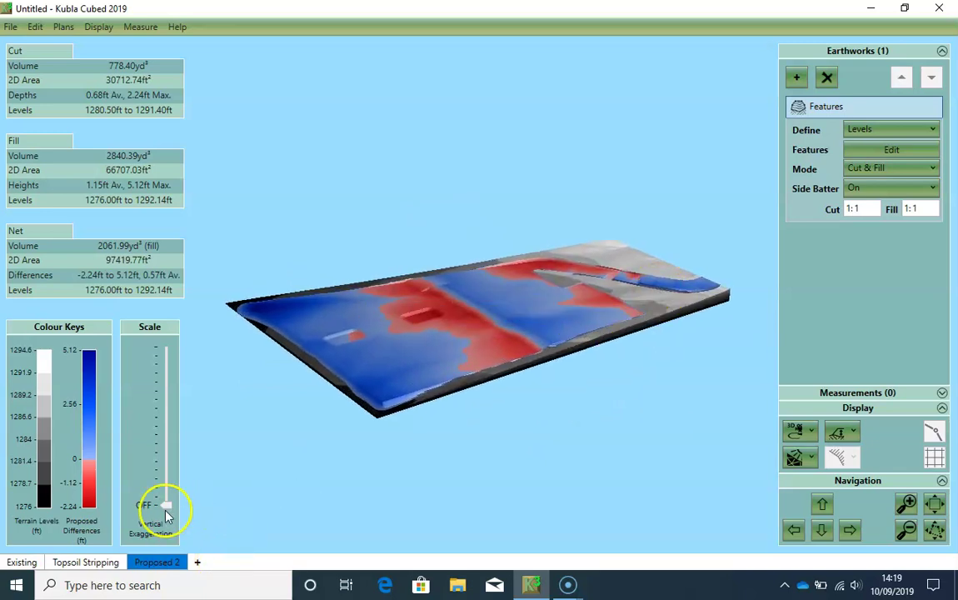
# Raise vertical exaggeration to 8X, view the opposite side, then turn exaggeration back off.
pyautogui.moveTo(166, 508); pyautogui.dragTo(169, 379)
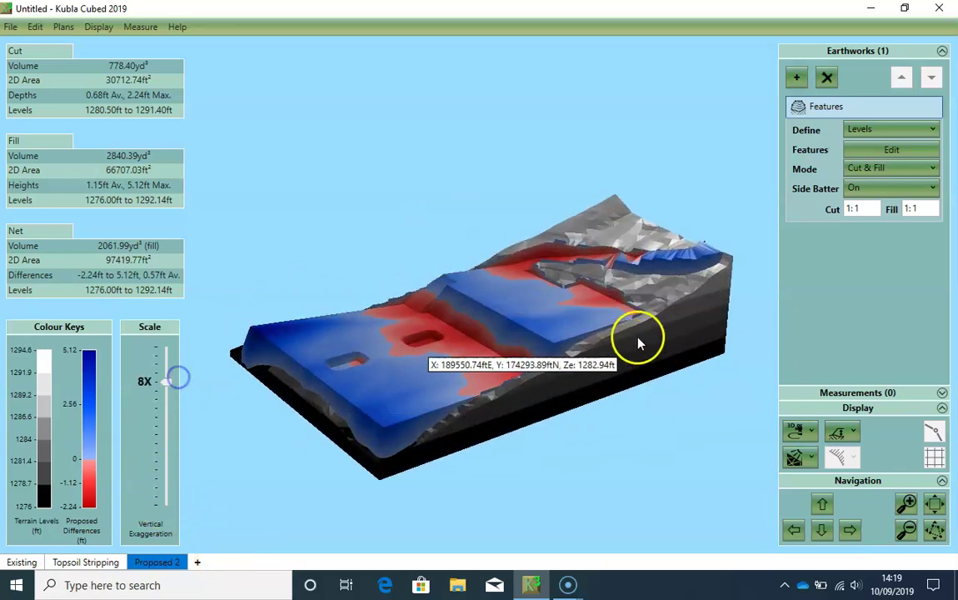
pyautogui.moveTo(639, 343); pyautogui.dragTo(385, 325)
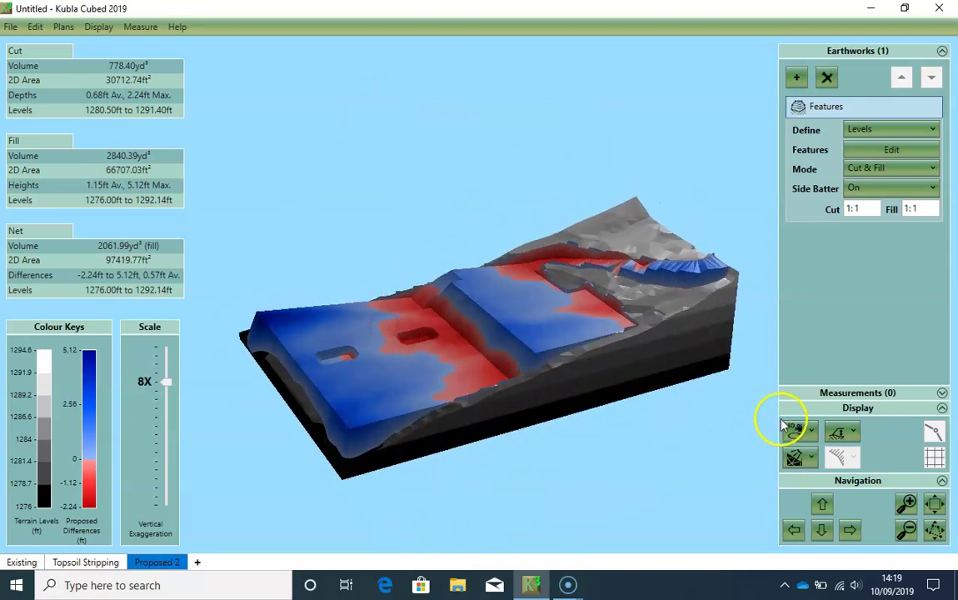
pyautogui.moveTo(163, 381); pyautogui.dragTo(150, 540)
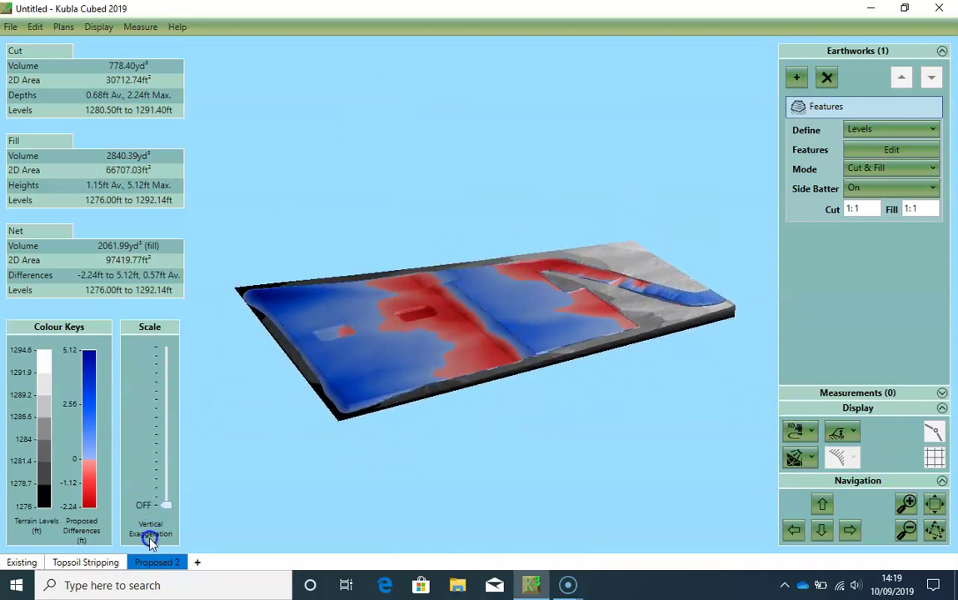
pyautogui.click(796, 431)
# Return to Design View, maximize the surface editor, zoom to the road's inner edge and list break lines.
pyautogui.click(798, 456)
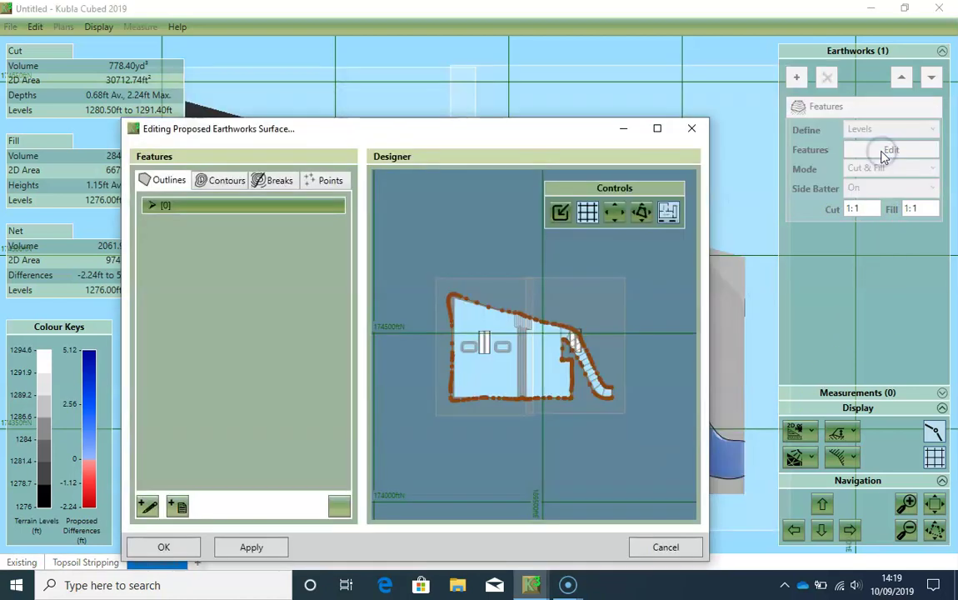
pyautogui.click(658, 131)
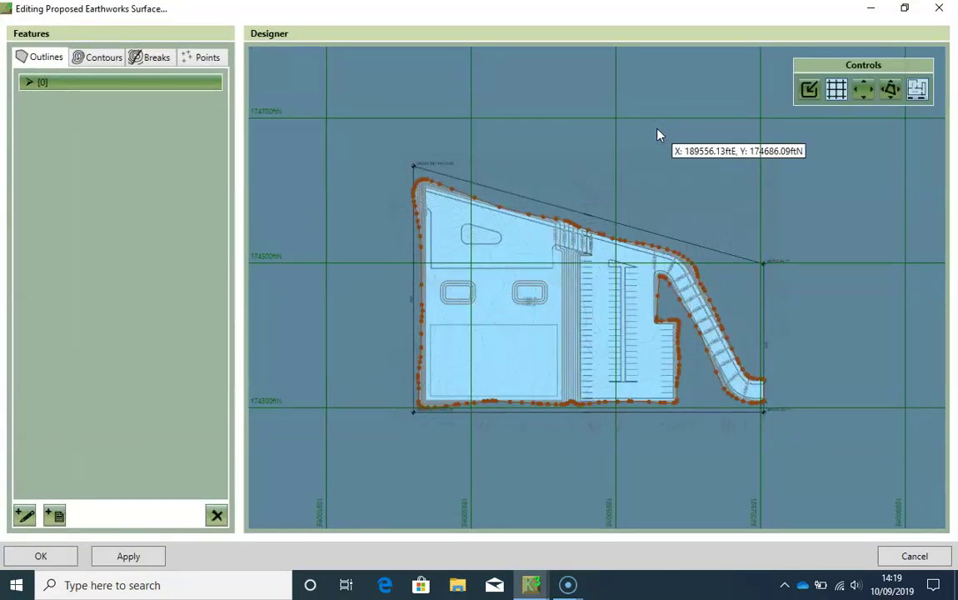
pyautogui.scroll(3, 679, 340)
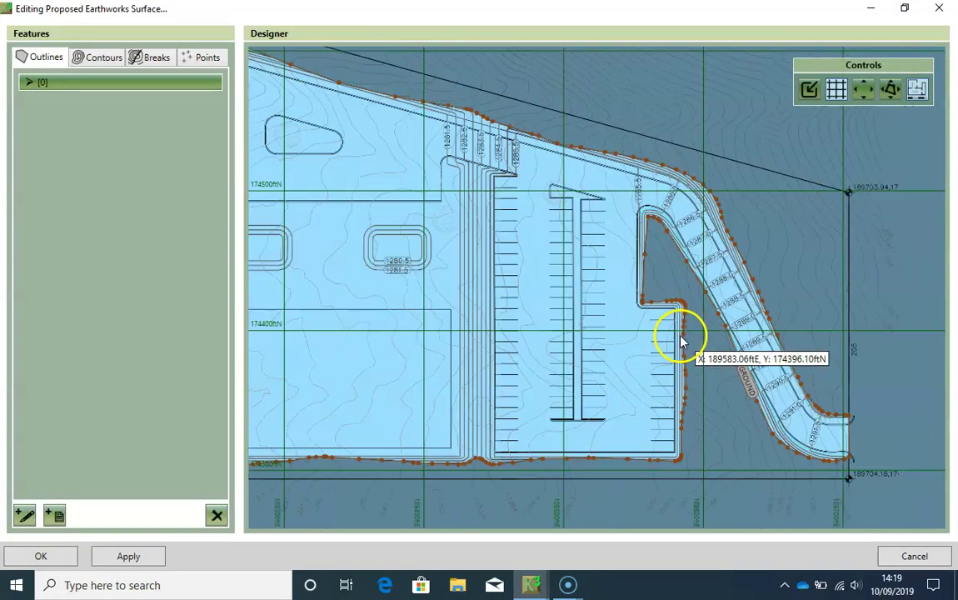
pyautogui.scroll(3, 679, 340)
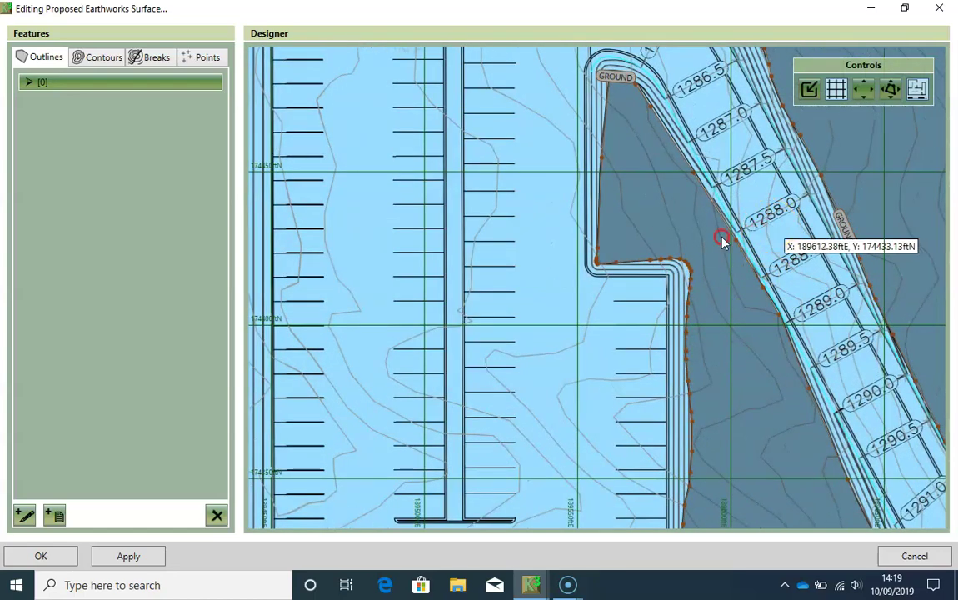
pyautogui.moveTo(722, 240); pyautogui.dragTo(619, 276, button='right')
pyautogui.click(157, 60)
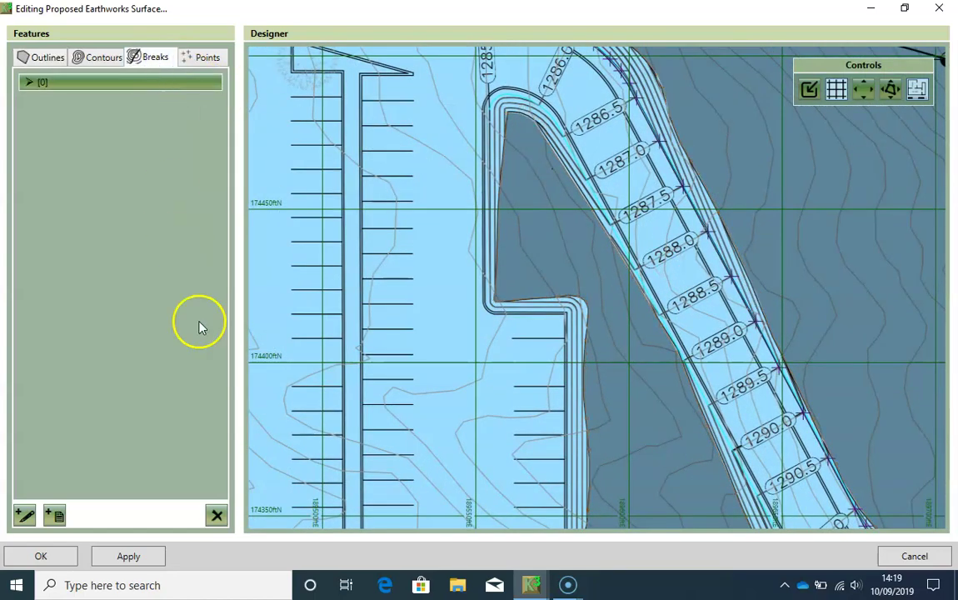
# Start a manual break line with points around the road's inner curve, leaving levels blank.
pyautogui.click(25, 516)
pyautogui.scroll(5, 440, 193)
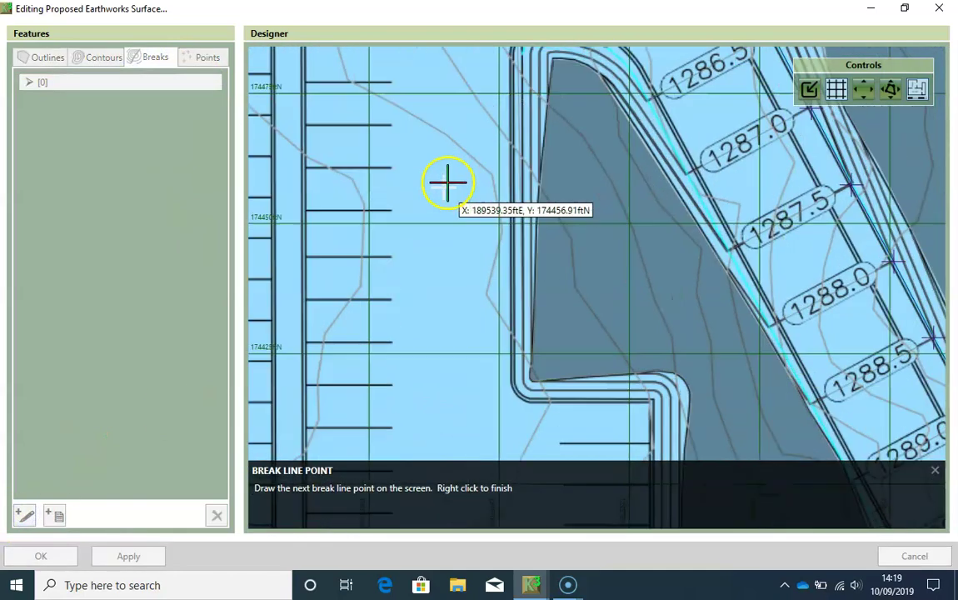
pyautogui.scroll(1, 500, 153)
pyautogui.click(493, 129)
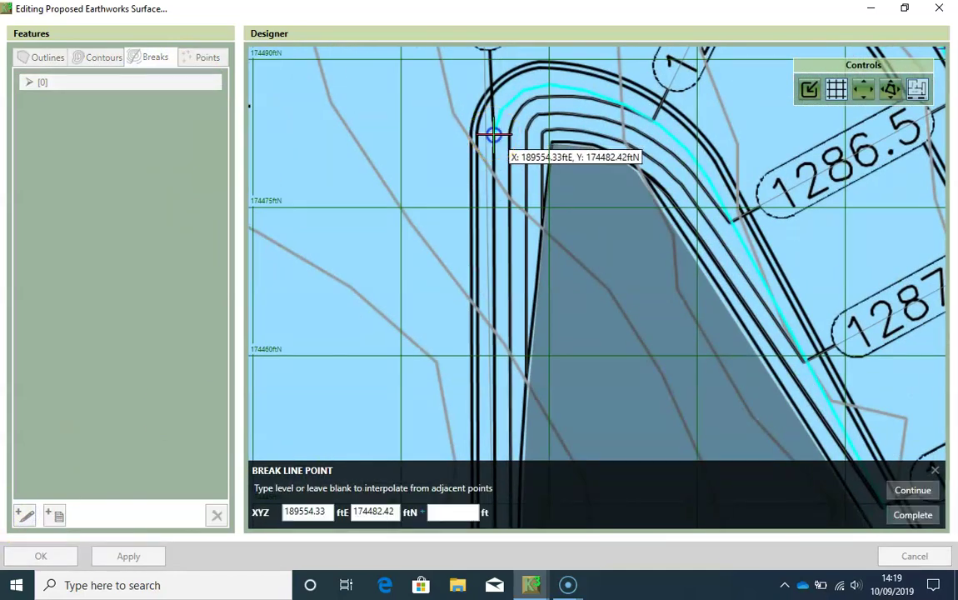
pyautogui.press('Return')
pyautogui.click(520, 92)
pyautogui.press('Return')
pyautogui.click(542, 87)
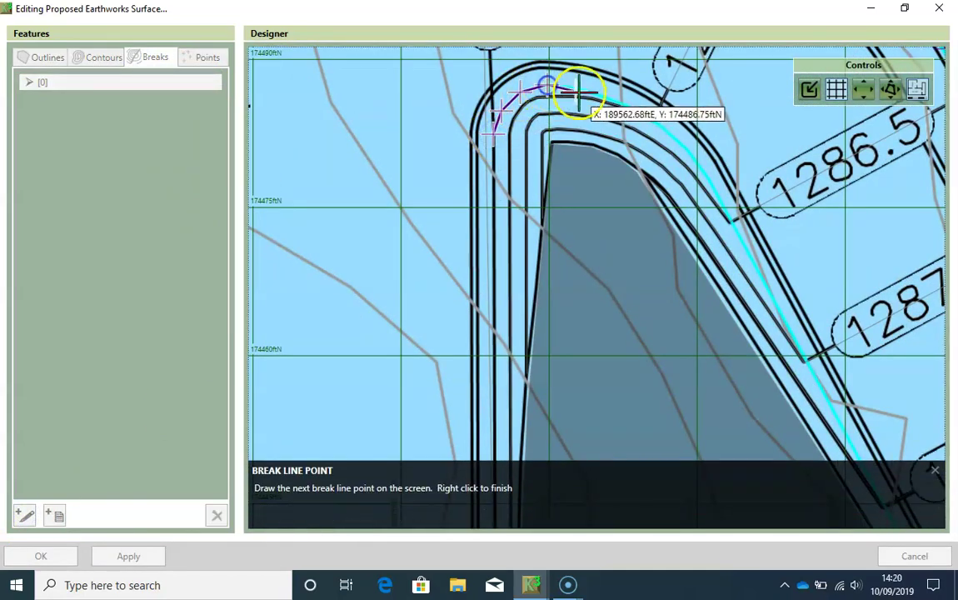
pyautogui.click(574, 93)
pyautogui.scroll(2, 606, 99)
pyautogui.click(617, 99)
pyautogui.click(639, 108)
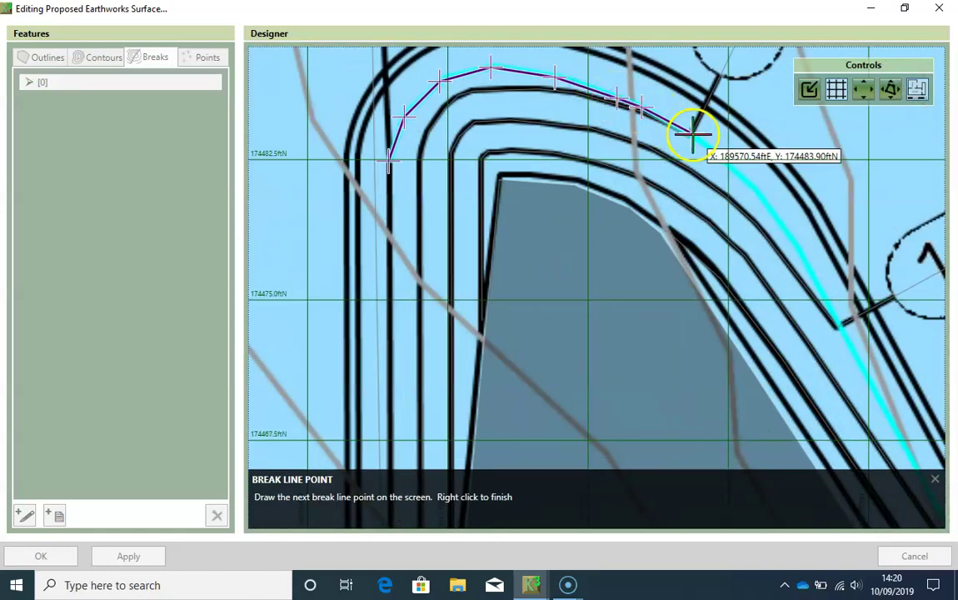
pyautogui.click(693, 135)
pyautogui.click(732, 167)
pyautogui.click(759, 192)
pyautogui.press('Return')
pyautogui.click(838, 321)
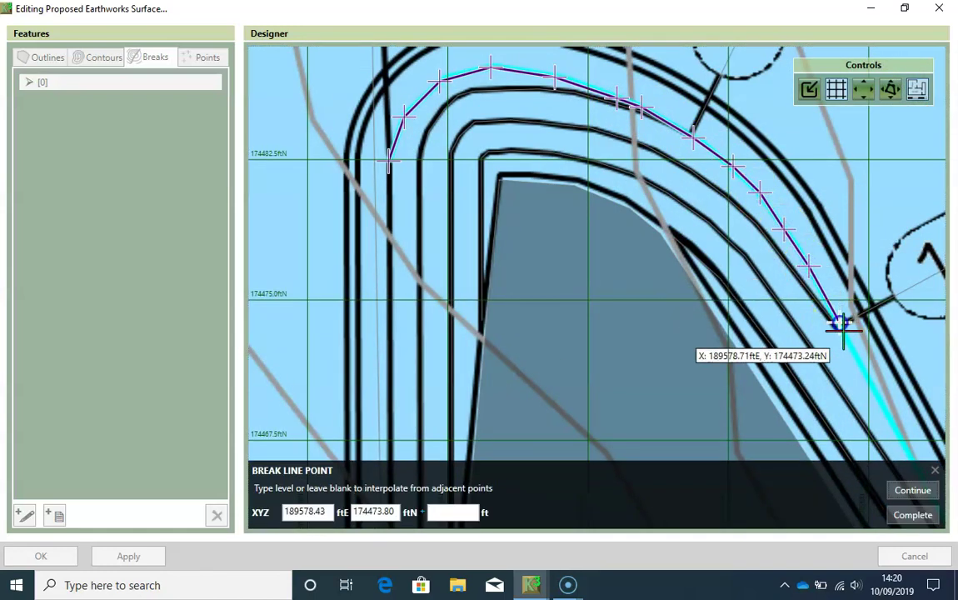
pyautogui.press('Return')
# Continue placing break points down the cyan road edge and around the bend.
pyautogui.scroll(1, 719, 263)
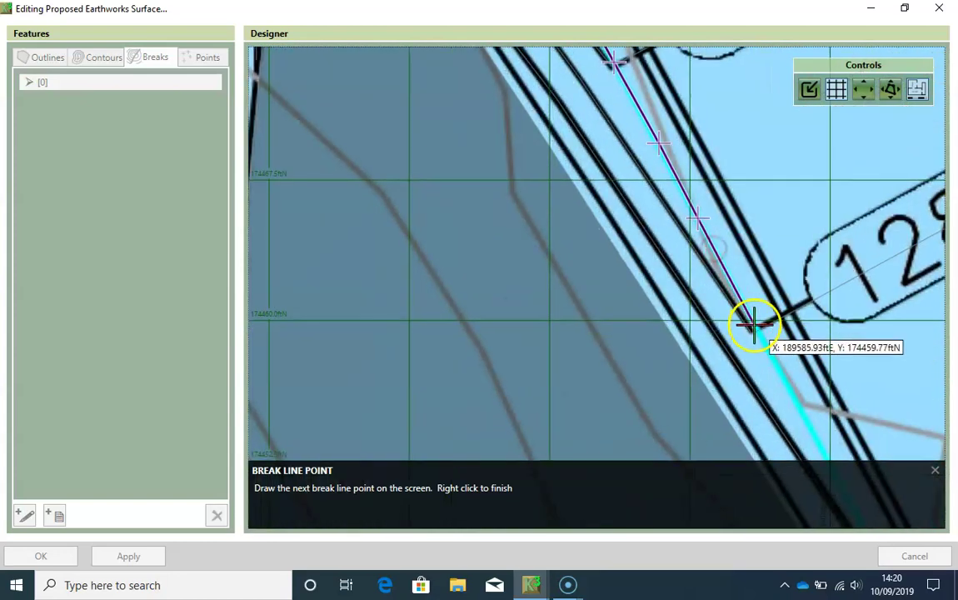
pyautogui.click(749, 323)
pyautogui.click(788, 442)
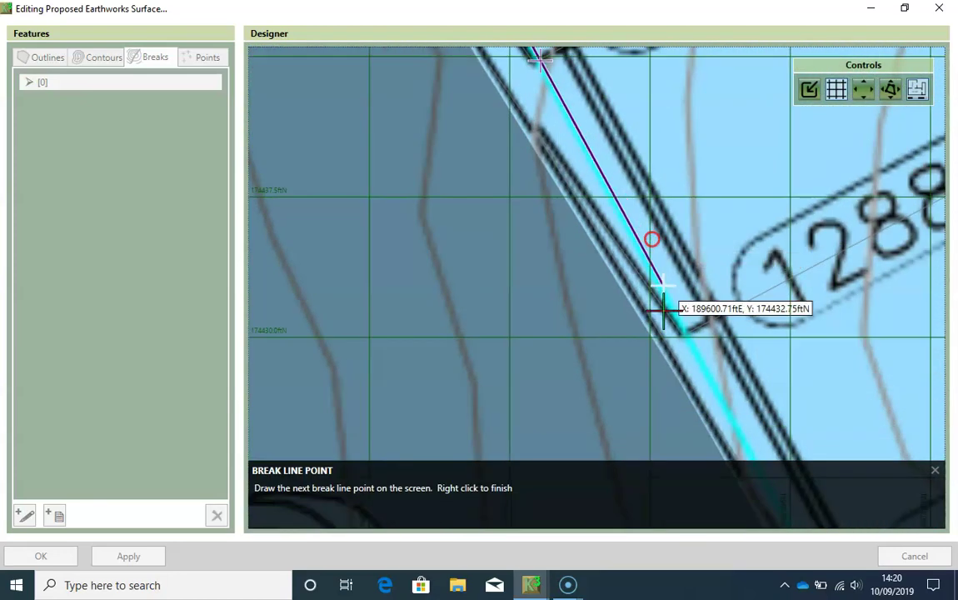
pyautogui.click(704, 342)
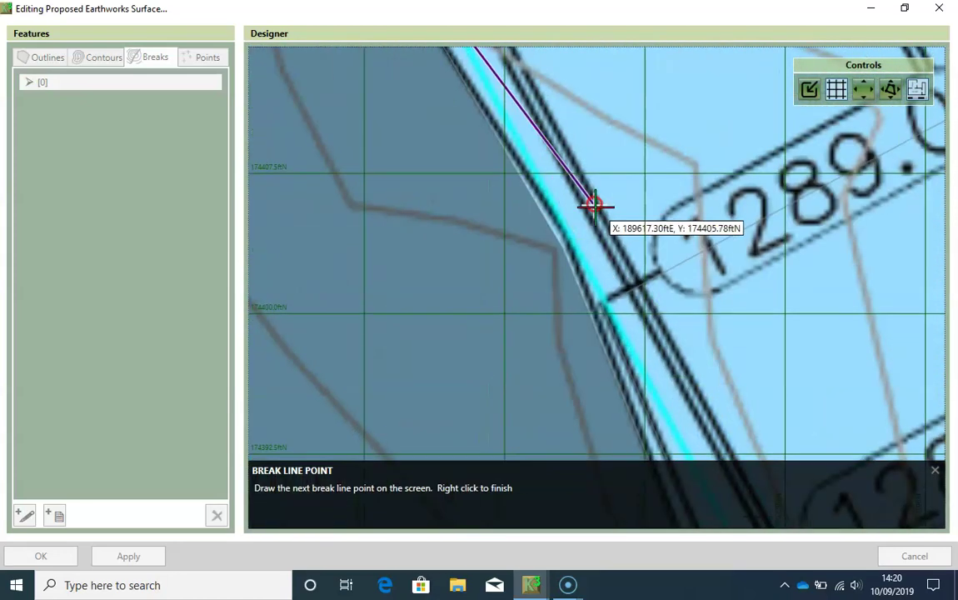
pyautogui.click(607, 301)
pyautogui.click(656, 383)
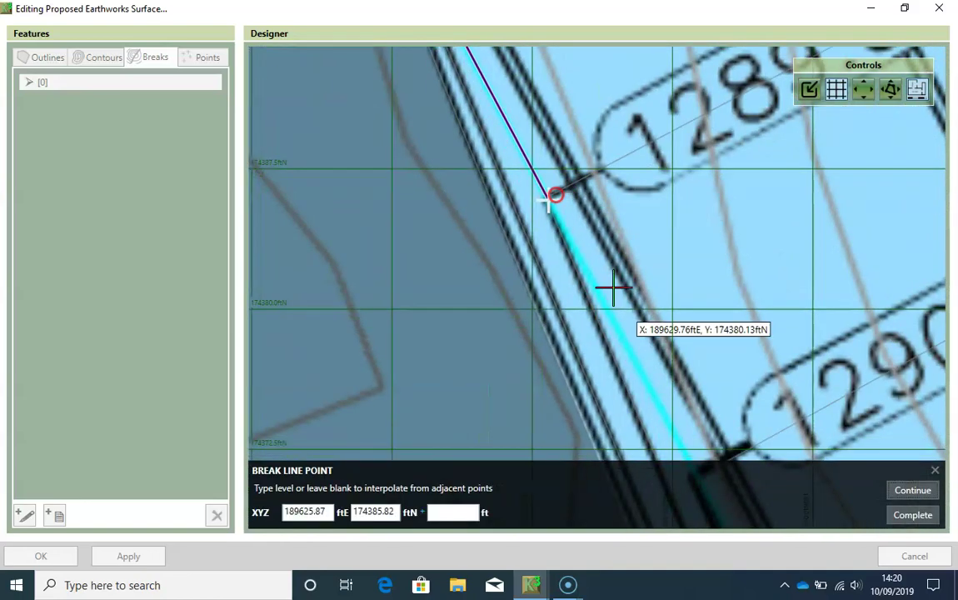
pyautogui.click(588, 336)
pyautogui.click(607, 340)
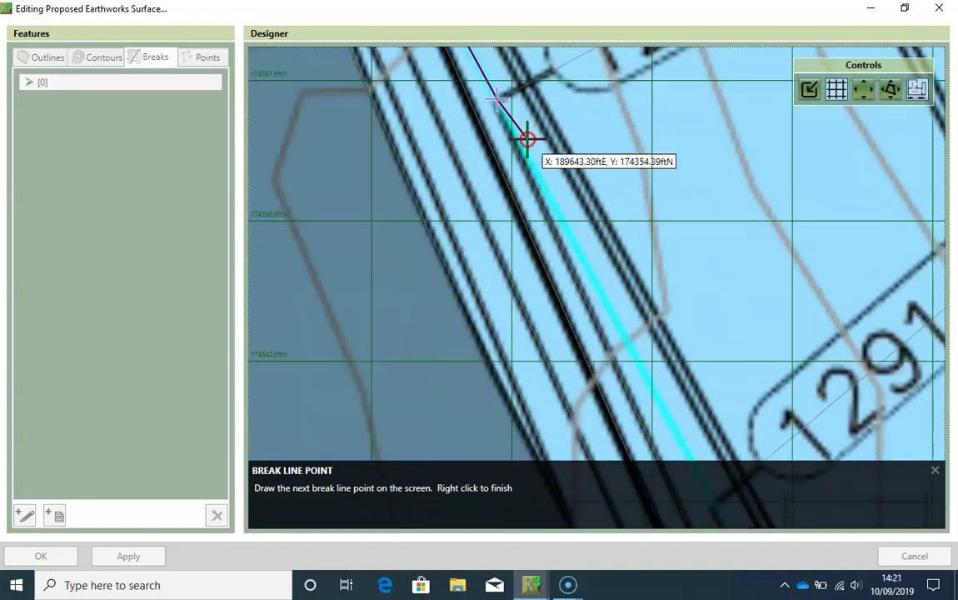
pyautogui.click(592, 307)
pyautogui.click(656, 360)
pyautogui.click(493, 185)
pyautogui.click(541, 242)
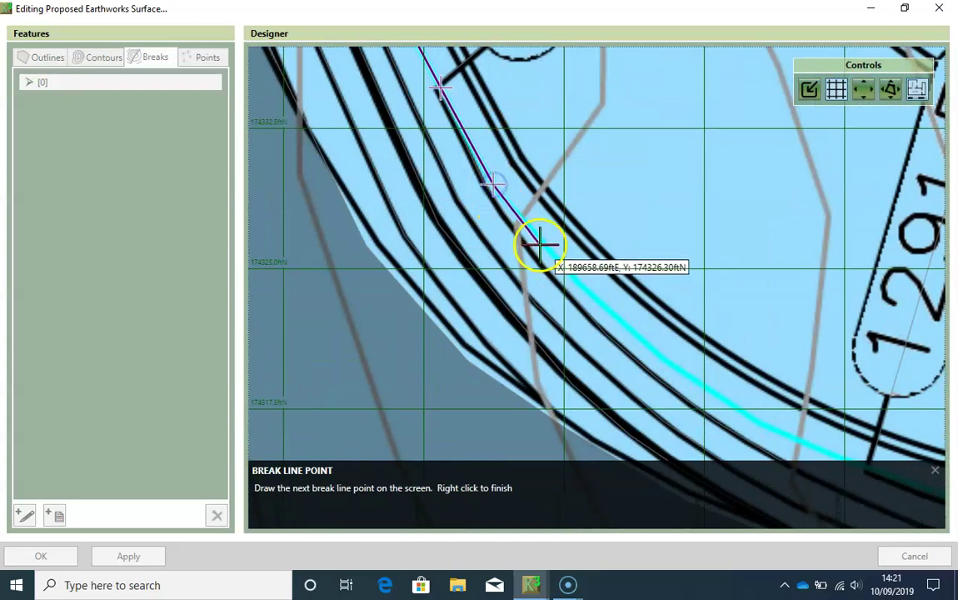
pyautogui.click(588, 292)
pyautogui.click(657, 353)
# Place the last break points to the edge's end, then complete and finish break line [1] untagged.
pyautogui.click(729, 401)
pyautogui.click(821, 439)
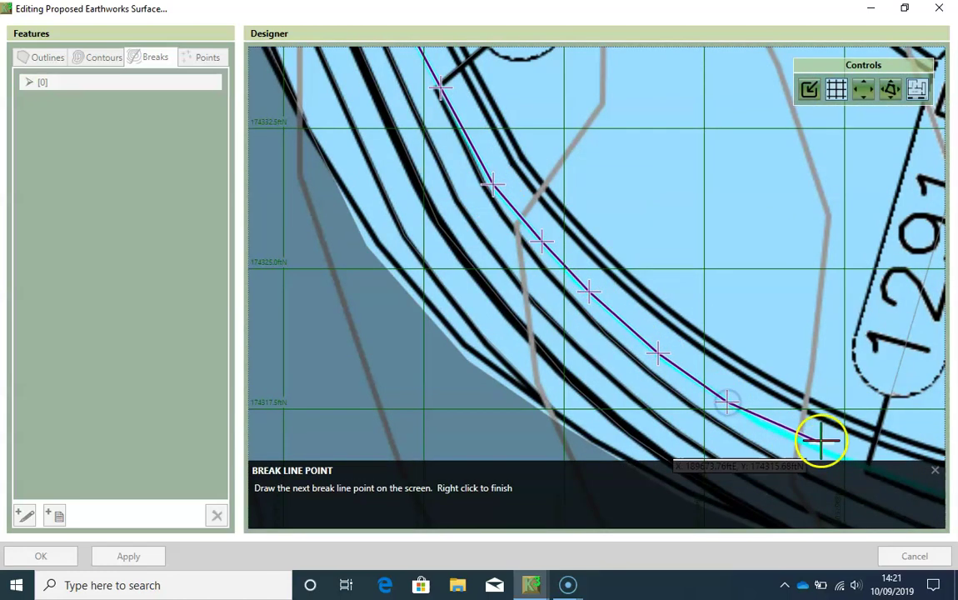
pyautogui.click(649, 295)
pyautogui.click(723, 322)
pyautogui.click(823, 343)
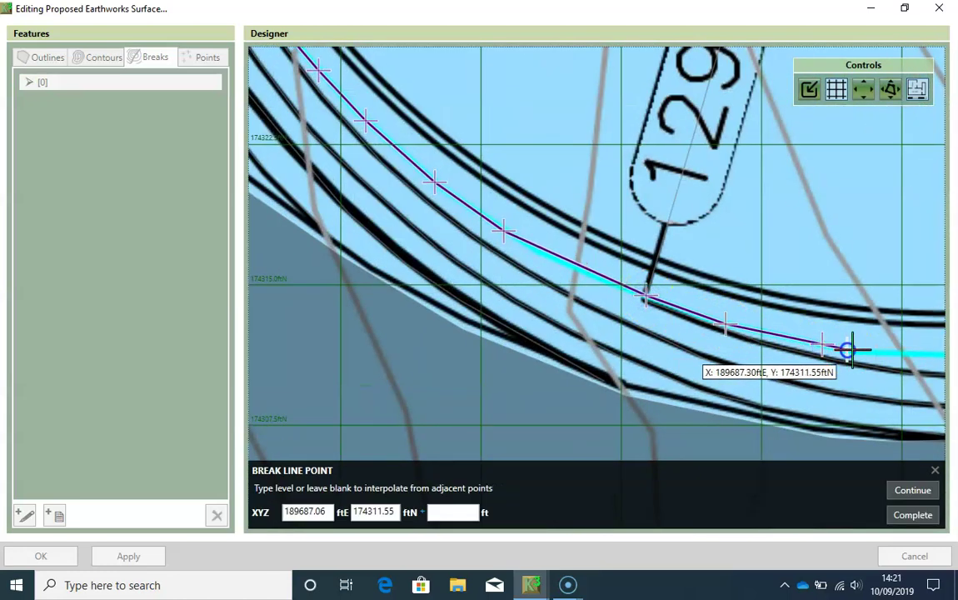
pyautogui.click(849, 342)
pyautogui.click(603, 310)
pyautogui.click(718, 308)
pyautogui.click(763, 304)
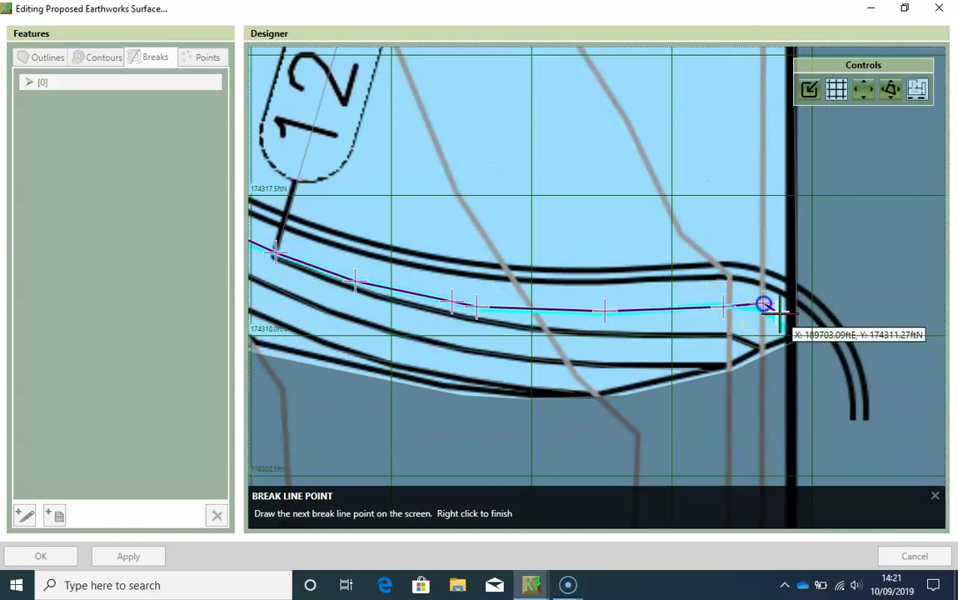
pyautogui.click(783, 317)
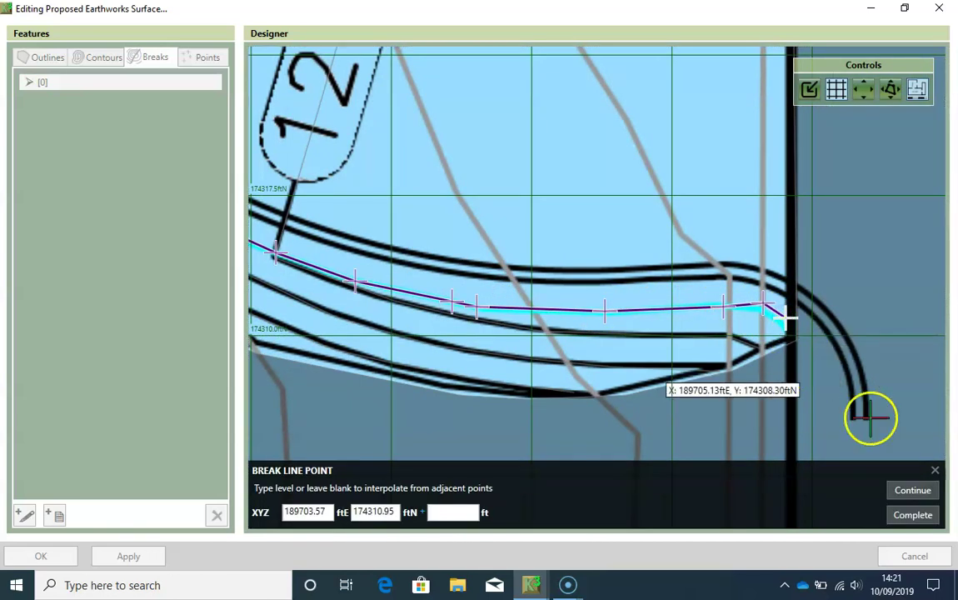
pyautogui.click(917, 512)
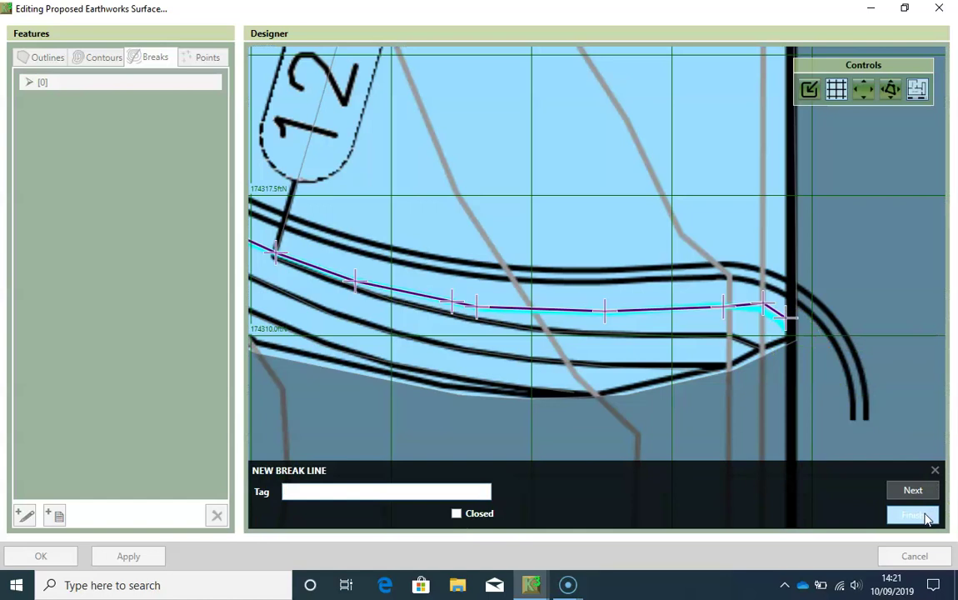
pyautogui.click(913, 515)
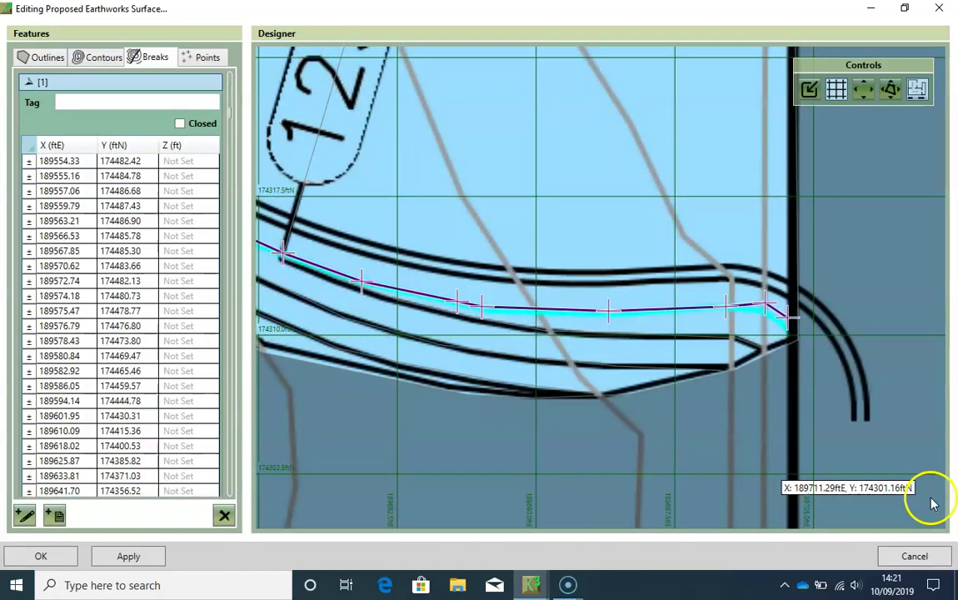
# Accept the edits, shorten lines crossing the outline, giving 787.81 yd³ cut and 2841.78 yd³ fill.
pyautogui.scroll(1, 681, 383)
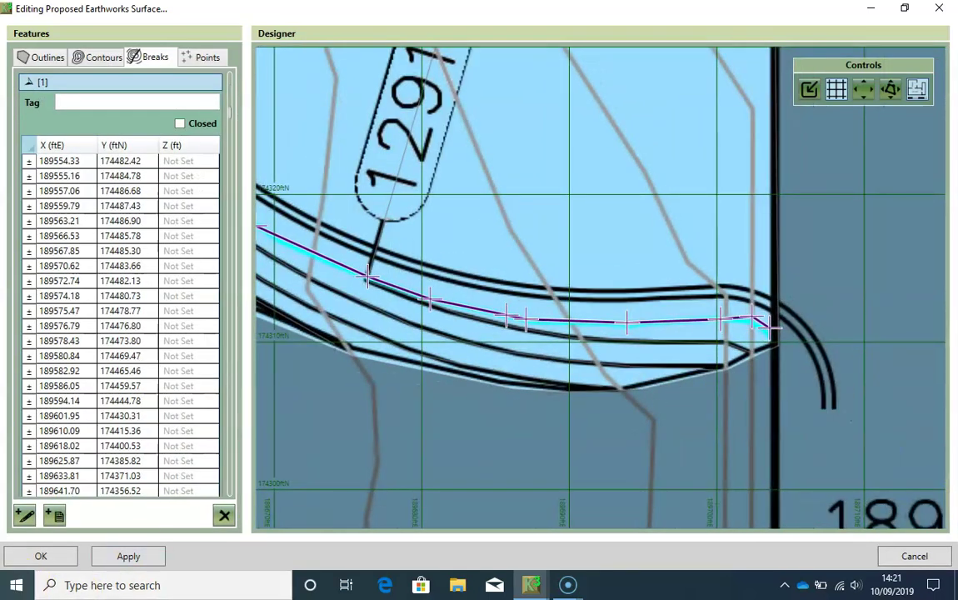
pyautogui.click(60, 556)
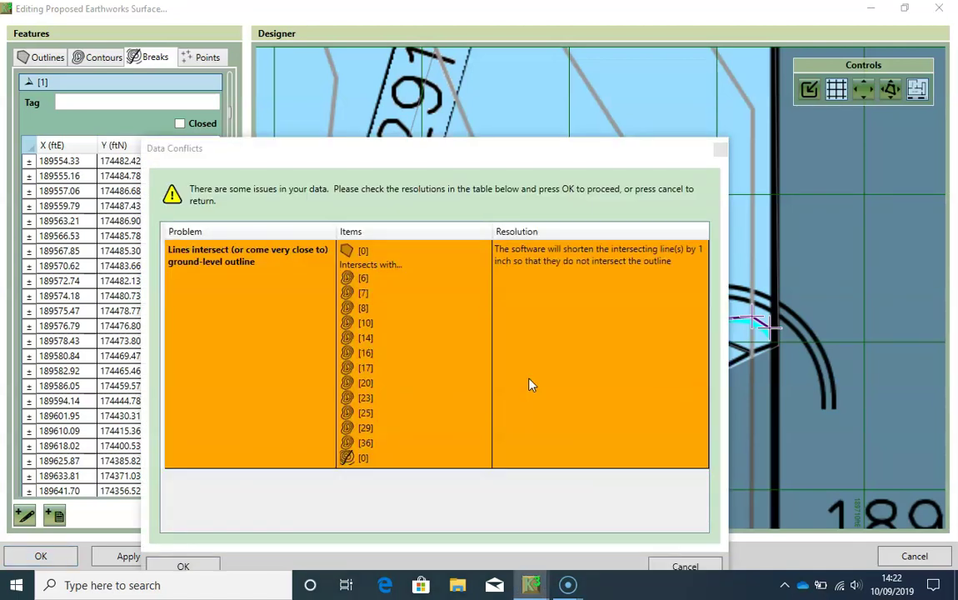
pyautogui.click(411, 143)
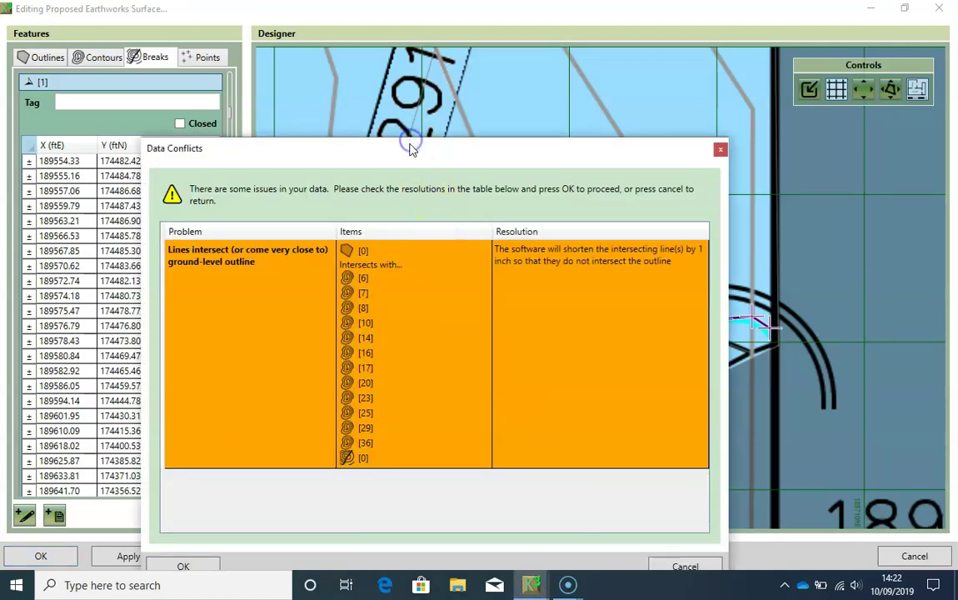
pyautogui.moveTo(411, 148); pyautogui.dragTo(403, 91)
pyautogui.click(177, 501)
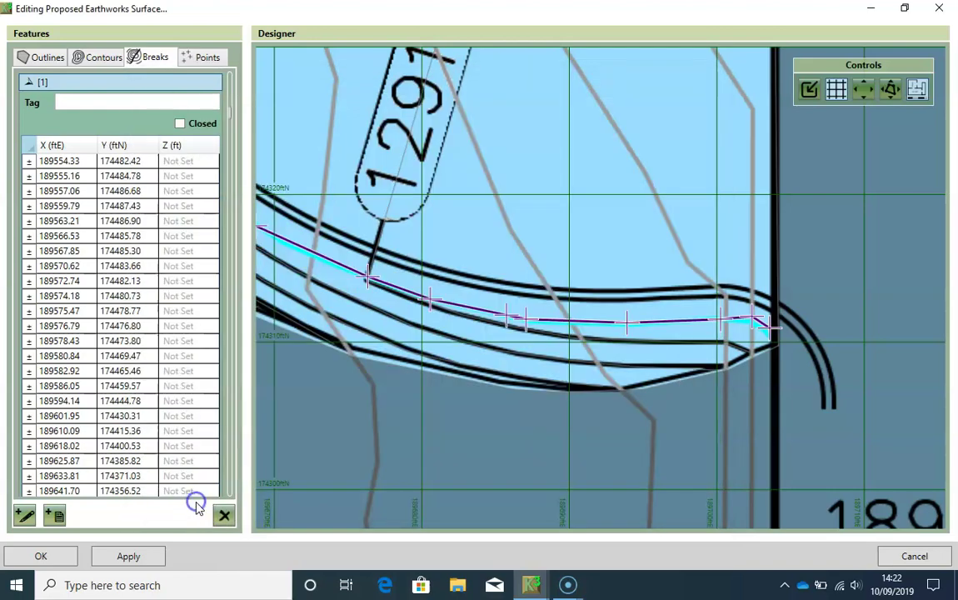
pyautogui.click(46, 562)
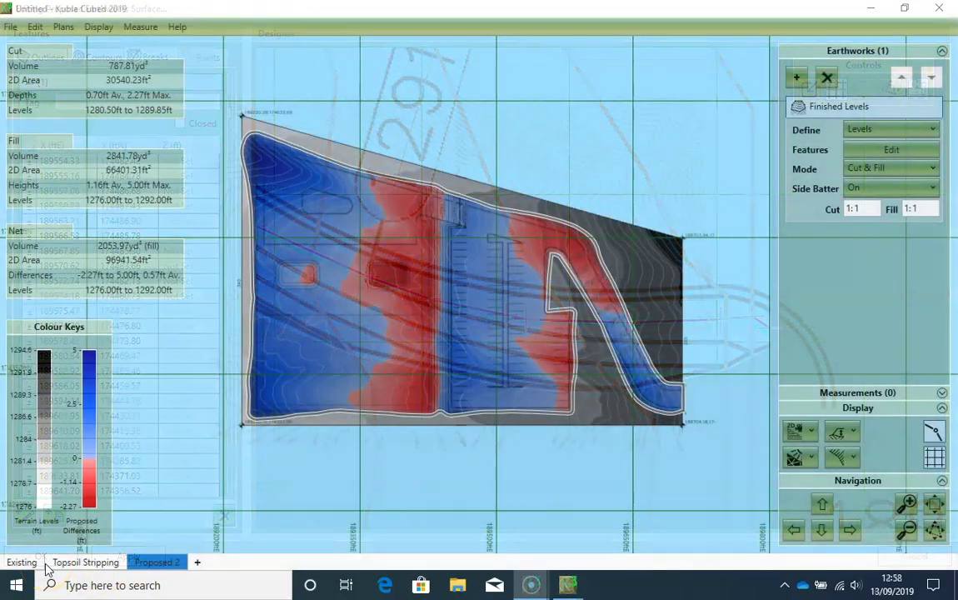
# View the revised surface in 3D Orbit View at 5.5X exaggeration, then set exaggeration back to OFF.
pyautogui.click(799, 431)
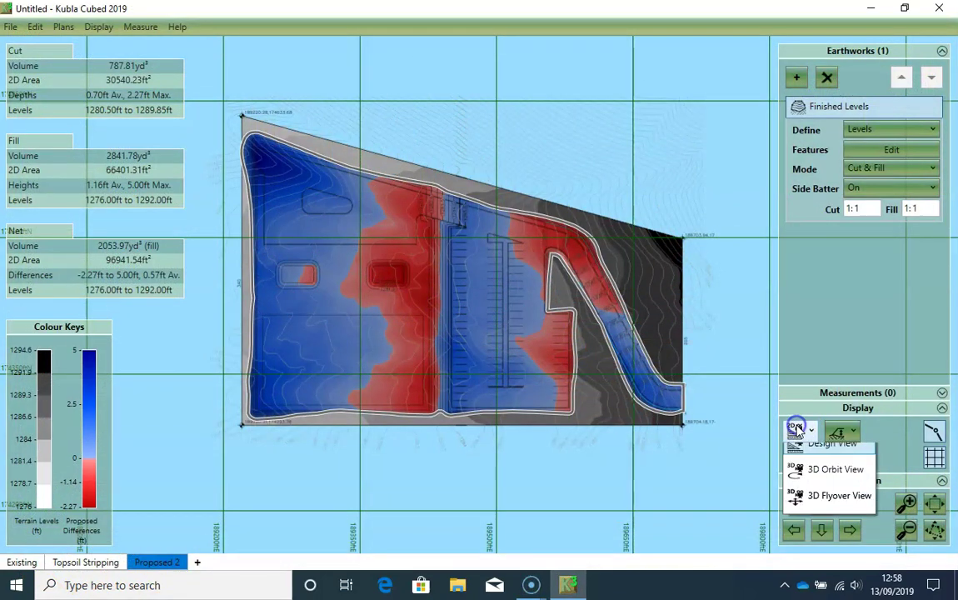
pyautogui.click(800, 484)
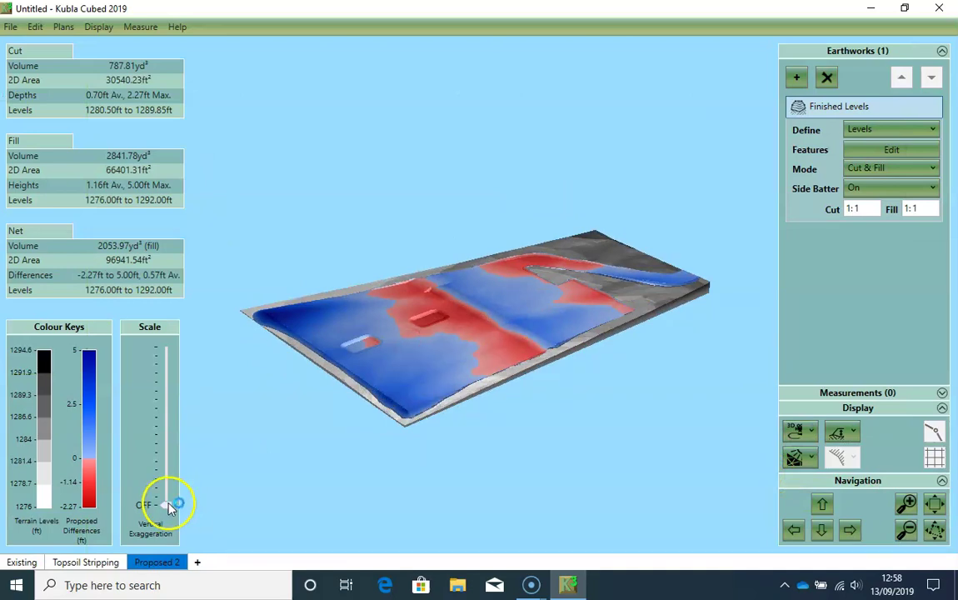
pyautogui.moveTo(169, 506); pyautogui.dragTo(163, 430)
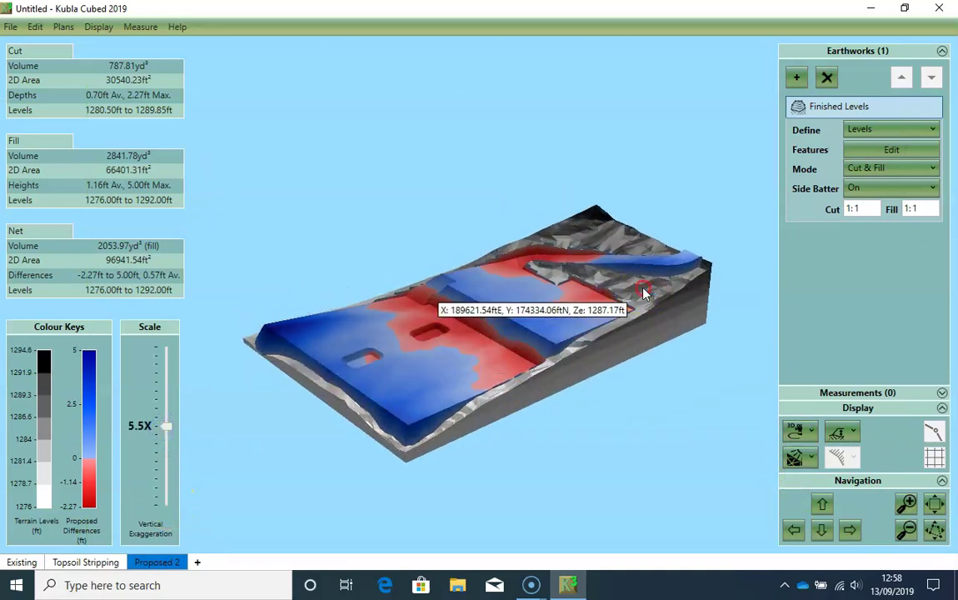
pyautogui.moveTo(642, 284); pyautogui.dragTo(658, 306)
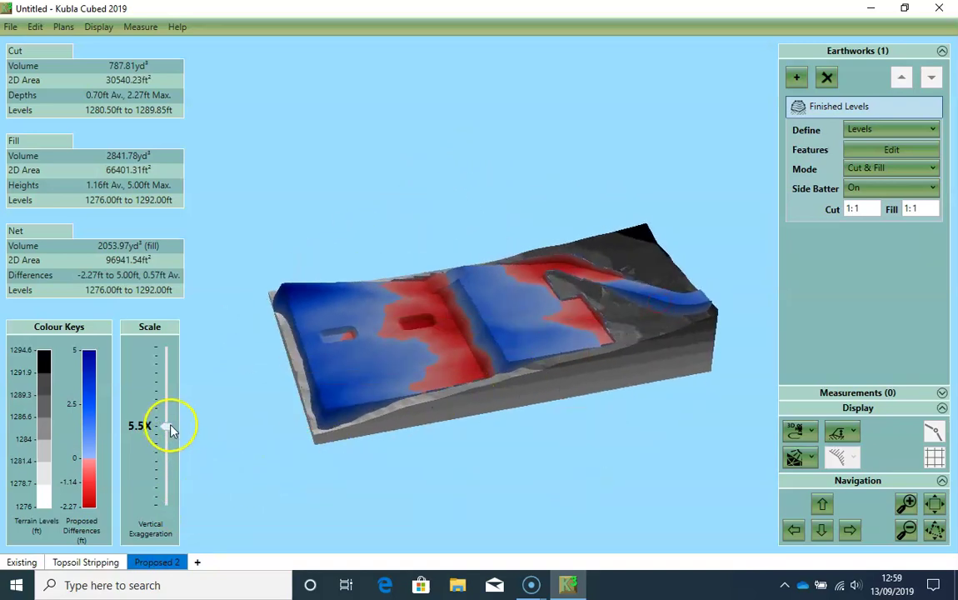
pyautogui.moveTo(170, 429); pyautogui.dragTo(164, 531)
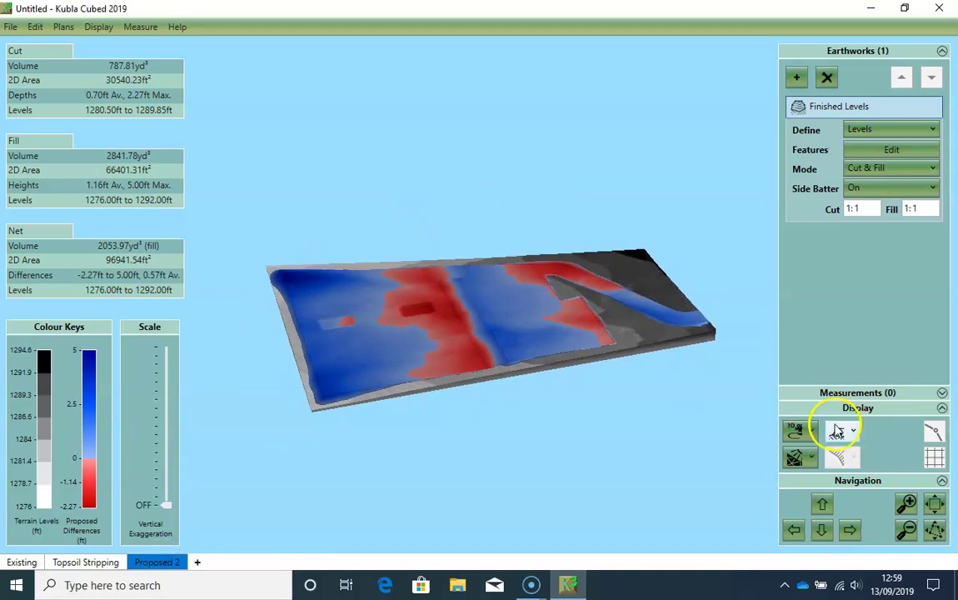
# Return to the 2D Design View and rename the Proposed 2 plan to Finished Levels.
pyautogui.click(796, 431)
pyautogui.click(815, 456)
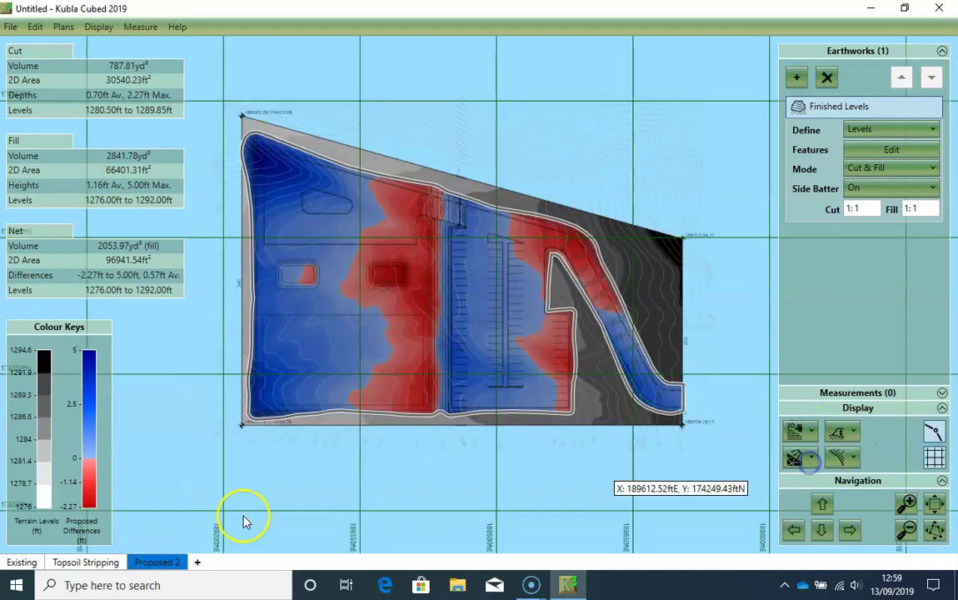
pyautogui.rightClick(166, 564)
pyautogui.click(191, 532)
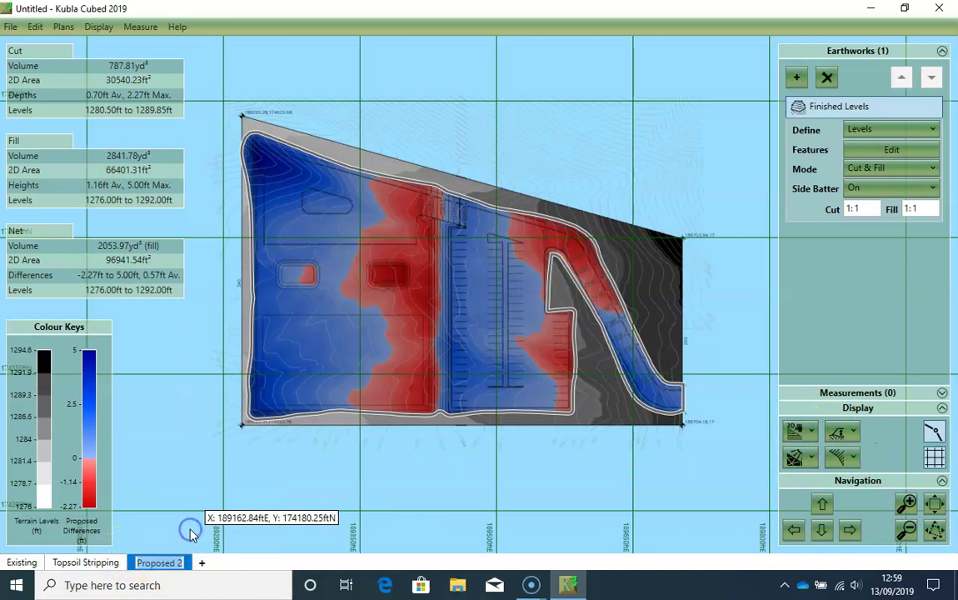